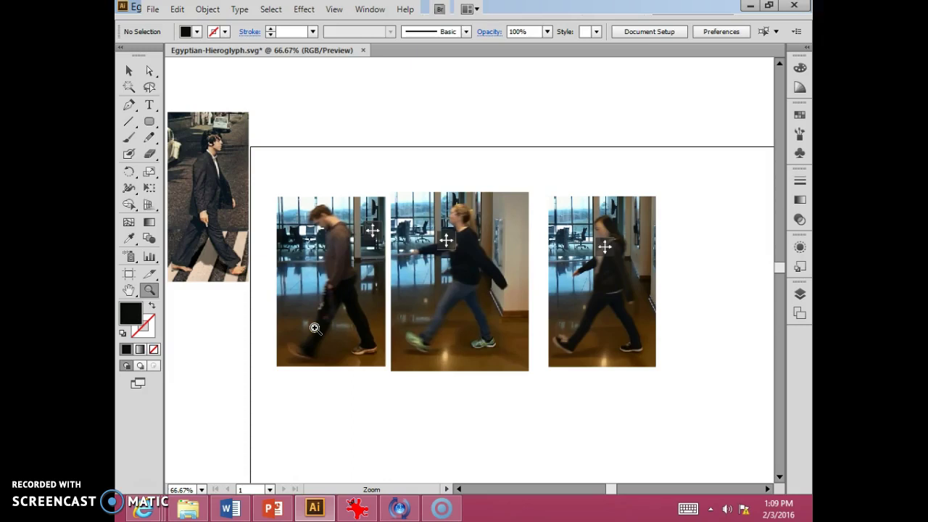
- Open the Layers panel to show the single Layer 1
{"action": "left_click", "coordinate": [799, 295]}
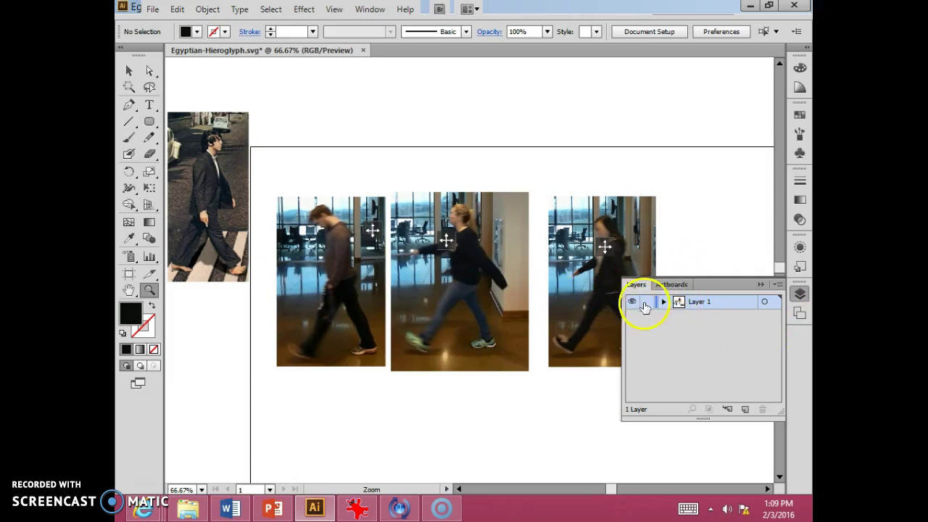
- Zoom the view to 50% around the three walking photos
{"action": "left_click", "coordinate": [241, 267], "text": "ctrl"}
{"action": "key", "text": "ctrl+minus"}
{"action": "key", "text": "ctrl+minus"}
{"action": "key", "text": "ctrl+minus"}
{"action": "key", "text": "ctrl+minus"}
{"action": "key", "text": "ctrl+minus"}
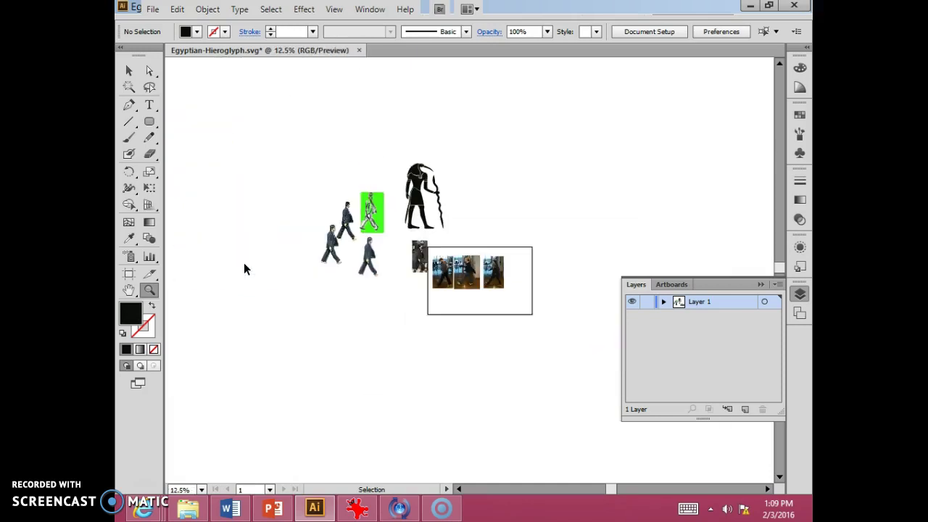
{"action": "left_click", "coordinate": [478, 277]}
{"action": "left_click", "coordinate": [478, 276]}
{"action": "left_click", "coordinate": [475, 274]}
{"action": "left_click", "coordinate": [470, 271], "text": "alt"}
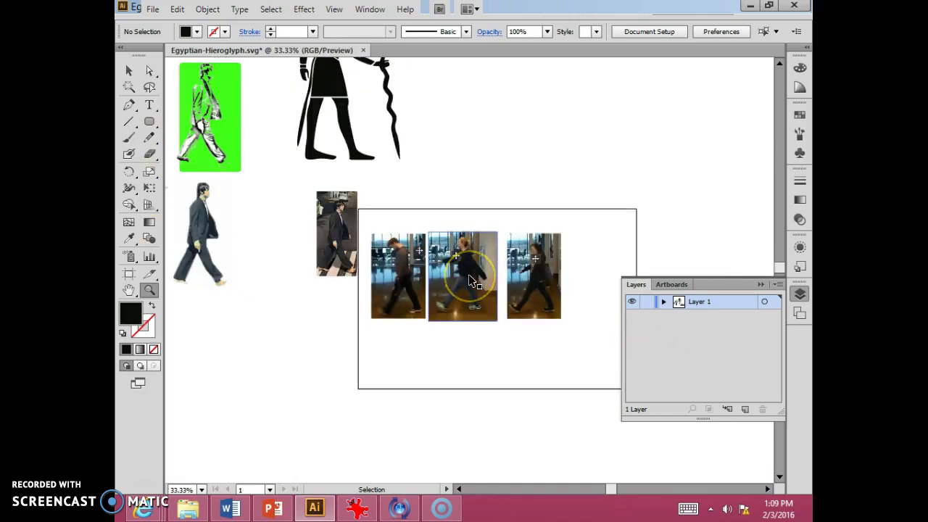
{"action": "left_click", "coordinate": [457, 279]}
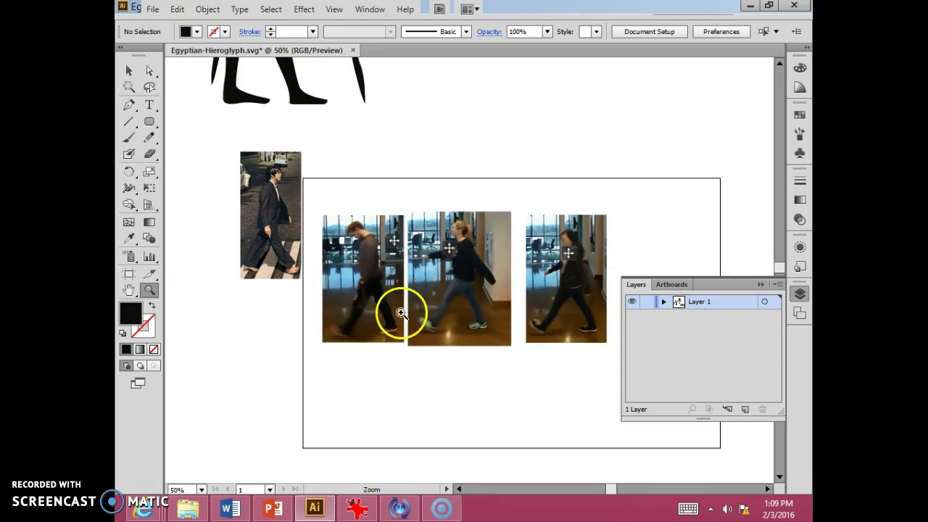
- Marquee-select the three walking photos with the Selection tool and cut them
{"action": "left_click", "coordinate": [128, 71]}
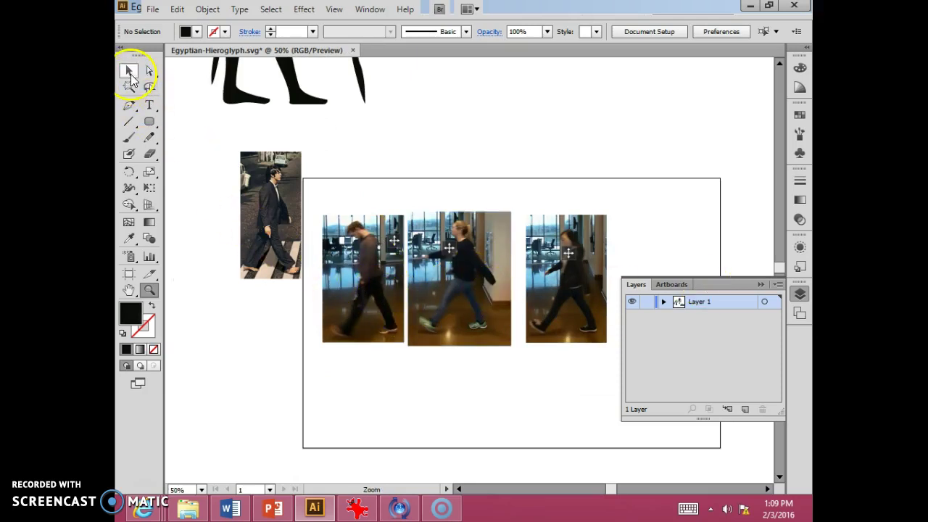
{"action": "left_click_drag", "start_coordinate": [340, 396], "coordinate": [606, 205]}
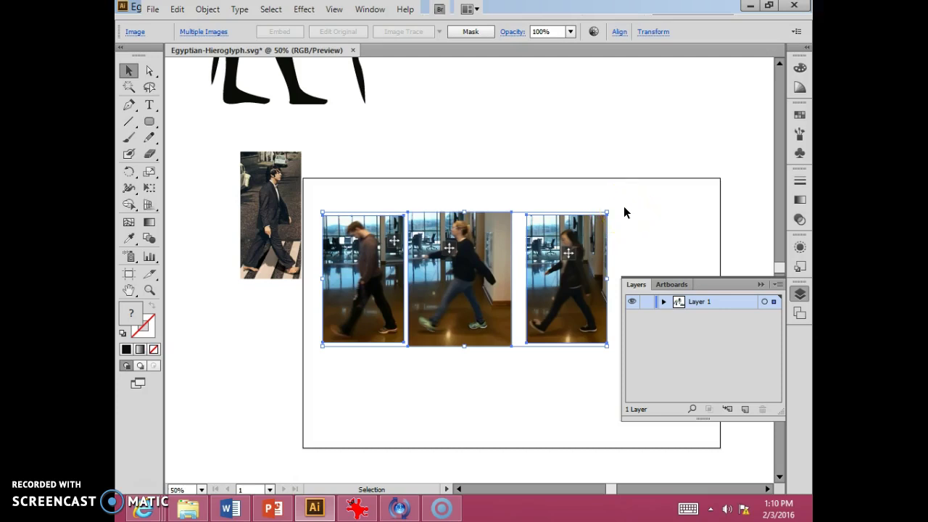
{"action": "key", "text": "a"}
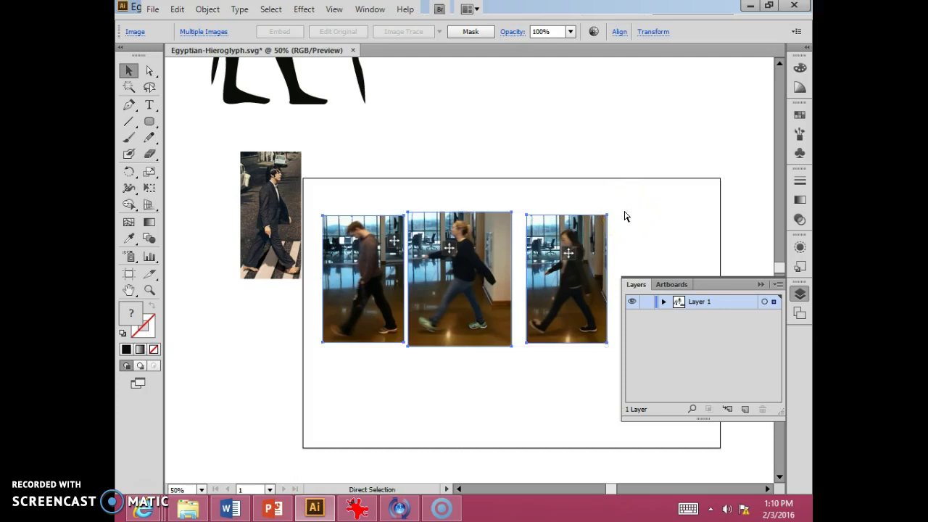
{"action": "key", "text": "Delete"}
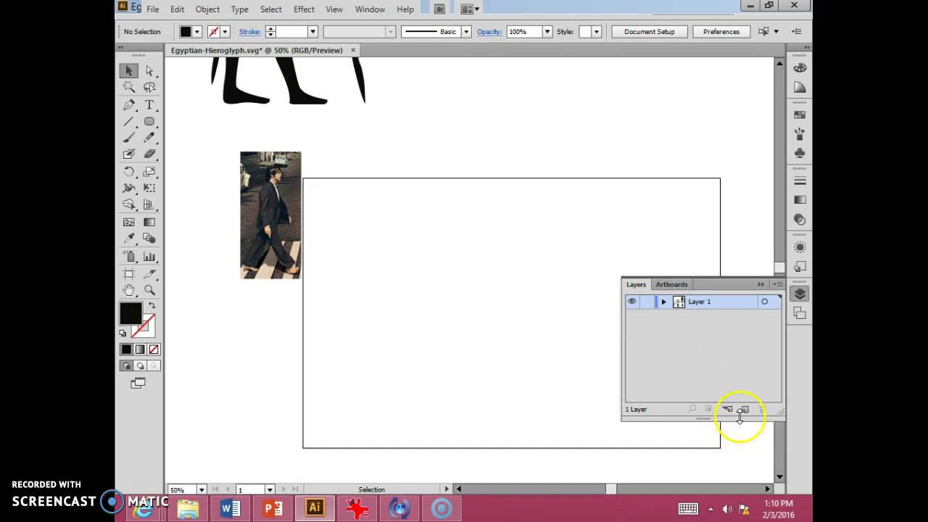
- Create Layer 2 above Layer 1 and paste the three walking photos back in place onto it
{"action": "left_click", "coordinate": [746, 411]}
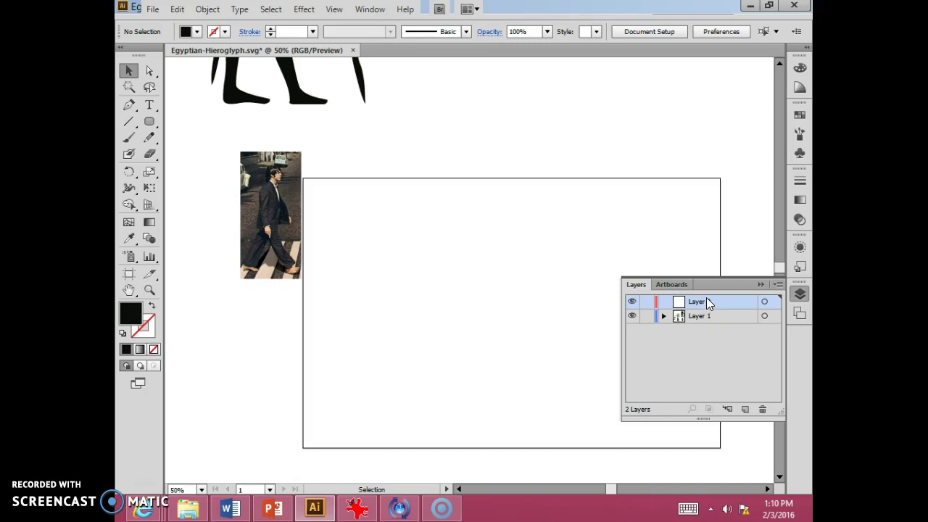
{"action": "left_click", "coordinate": [644, 333]}
{"action": "key", "text": "a"}
{"action": "key", "text": "ctrl+v"}
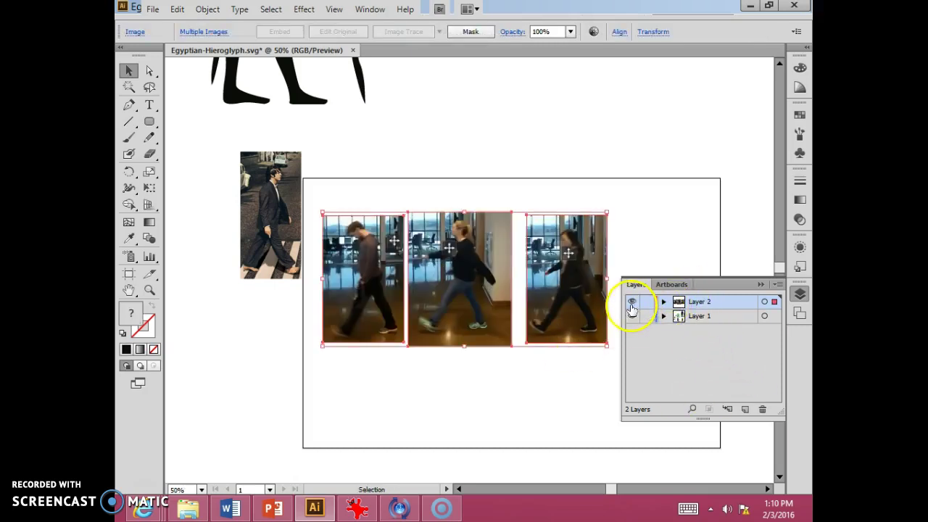
- Test Layer 2's visibility, lock it, and move Layer 1 above it
{"action": "left_click", "coordinate": [631, 303]}
{"action": "left_click", "coordinate": [632, 303]}
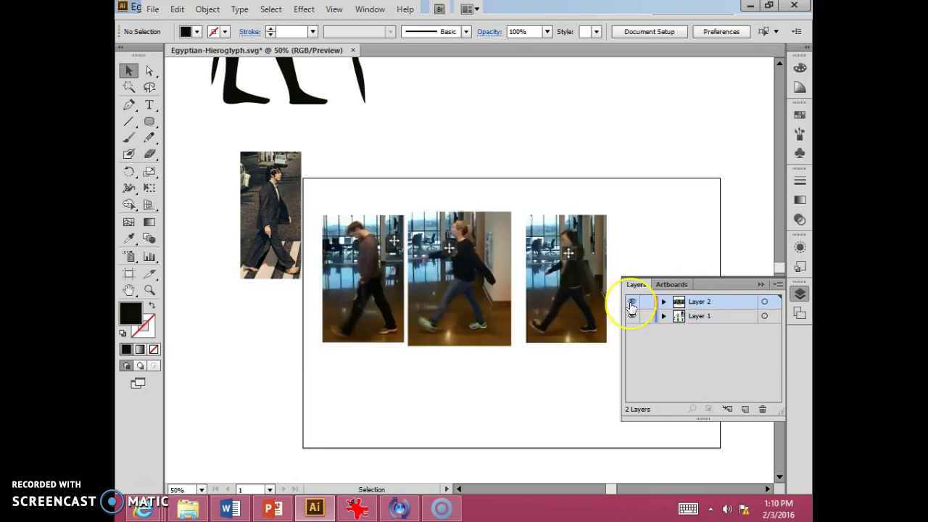
{"action": "left_click", "coordinate": [632, 303]}
{"action": "left_click", "coordinate": [632, 303]}
{"action": "left_click", "coordinate": [632, 303]}
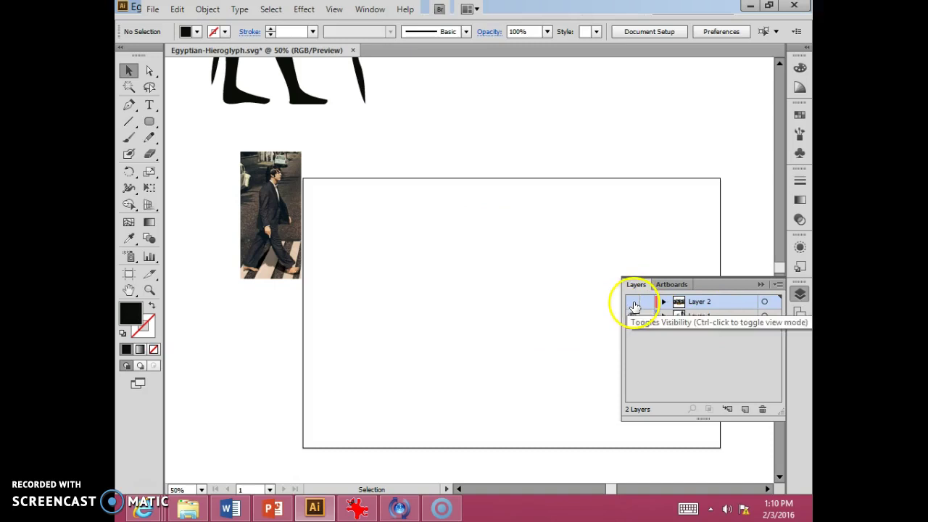
{"action": "left_click", "coordinate": [632, 303]}
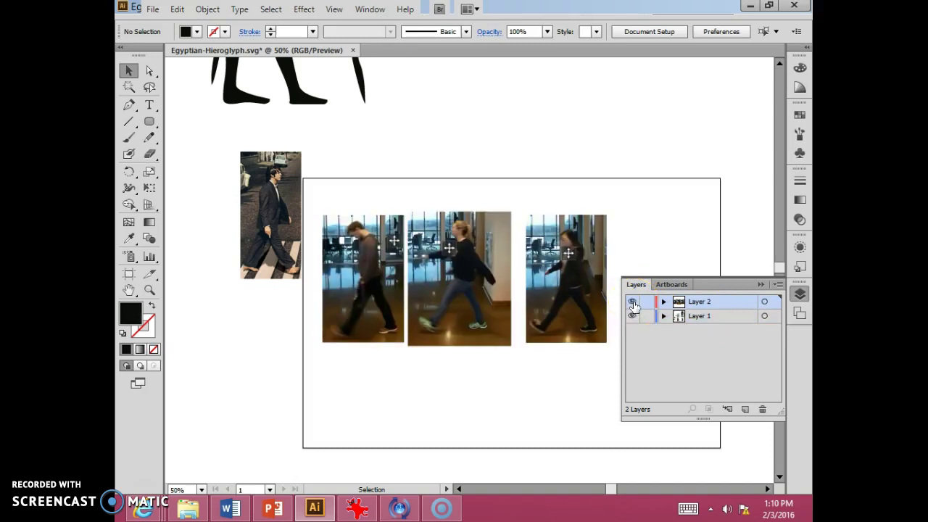
{"action": "left_click", "coordinate": [646, 303]}
{"action": "mouse_move", "coordinate": [729, 326]}
{"action": "left_mouse_down"}
{"action": "mouse_move", "coordinate": [739, 296]}
{"action": "mouse_move", "coordinate": [725, 336]}
{"action": "left_mouse_up"}
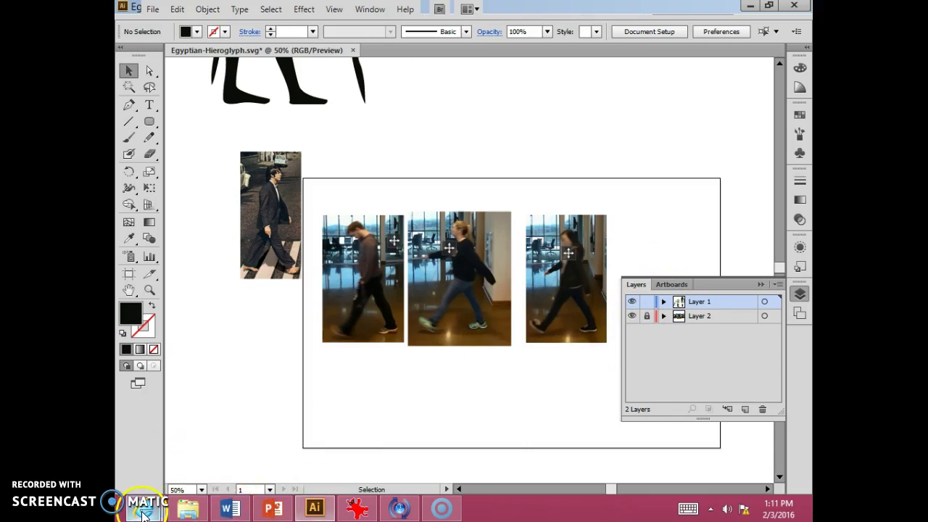
- Bring up Internet Explorer's YouTube tab and play the Vector Students walking video full screen
{"action": "mouse_move", "coordinate": [144, 512]}
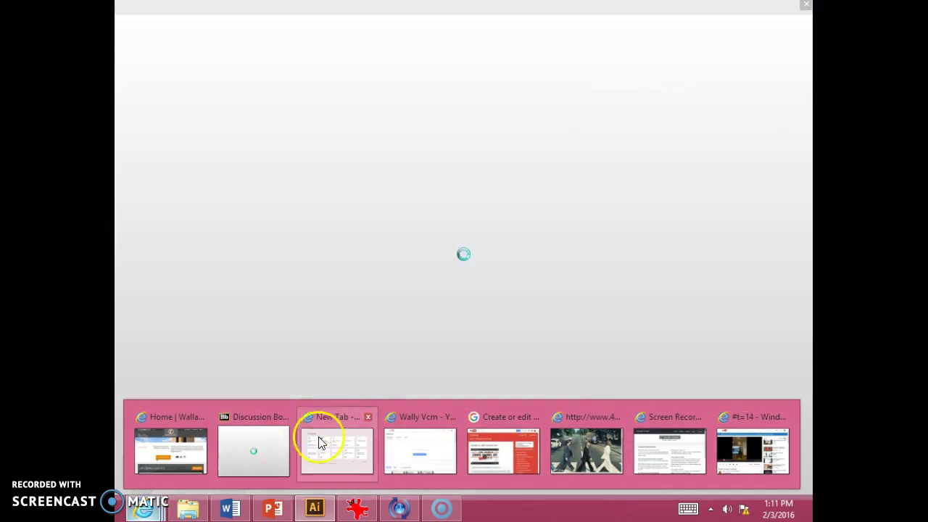
{"action": "left_click", "coordinate": [264, 450]}
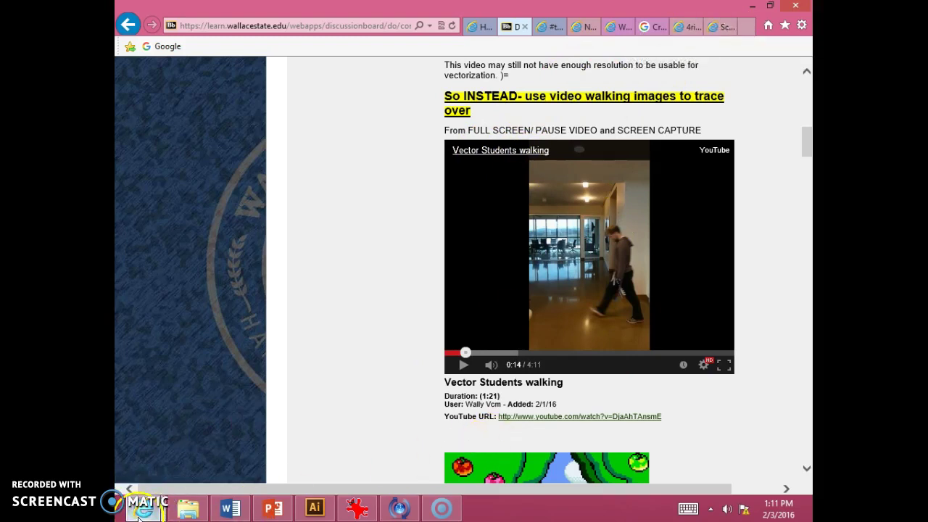
{"action": "mouse_move", "coordinate": [140, 516]}
{"action": "left_click", "coordinate": [767, 448]}
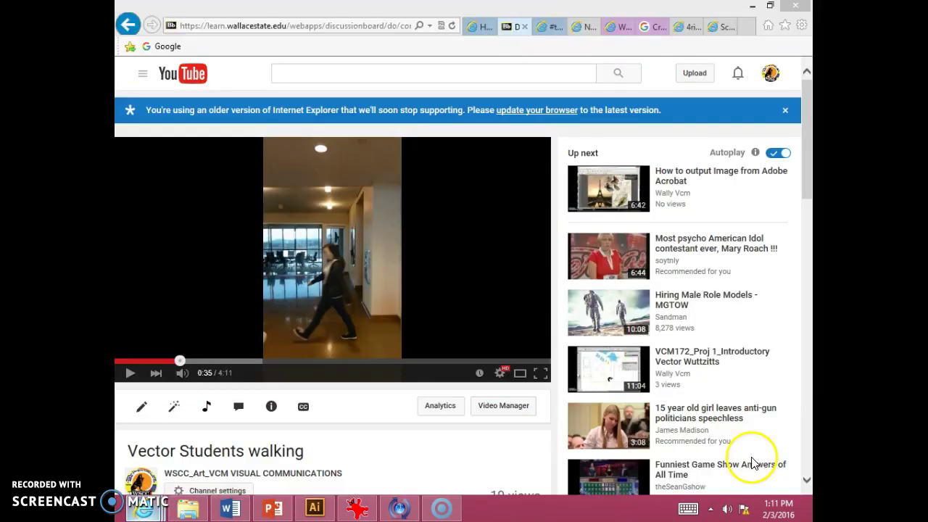
{"action": "left_click", "coordinate": [540, 372]}
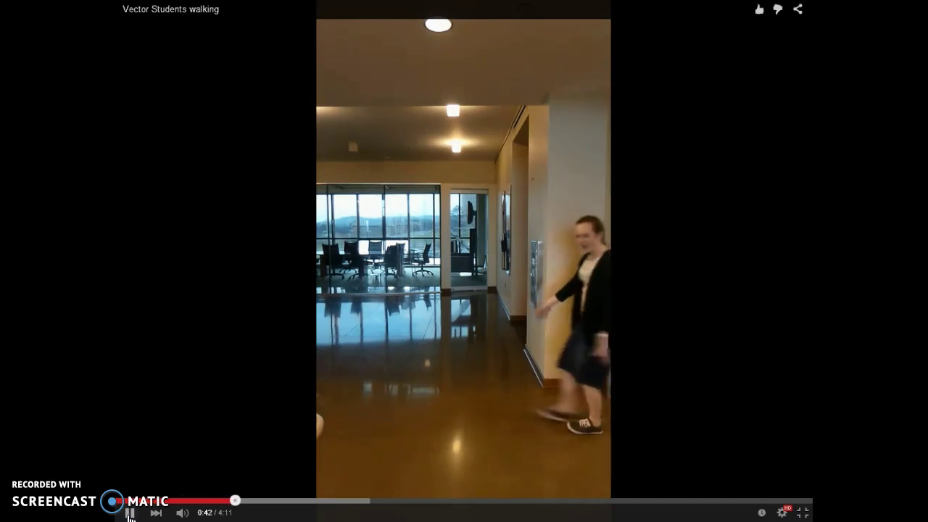
- Pause the walking video at 0:43 on a mid-stride pose and exit full screen
{"action": "left_click", "coordinate": [131, 513]}
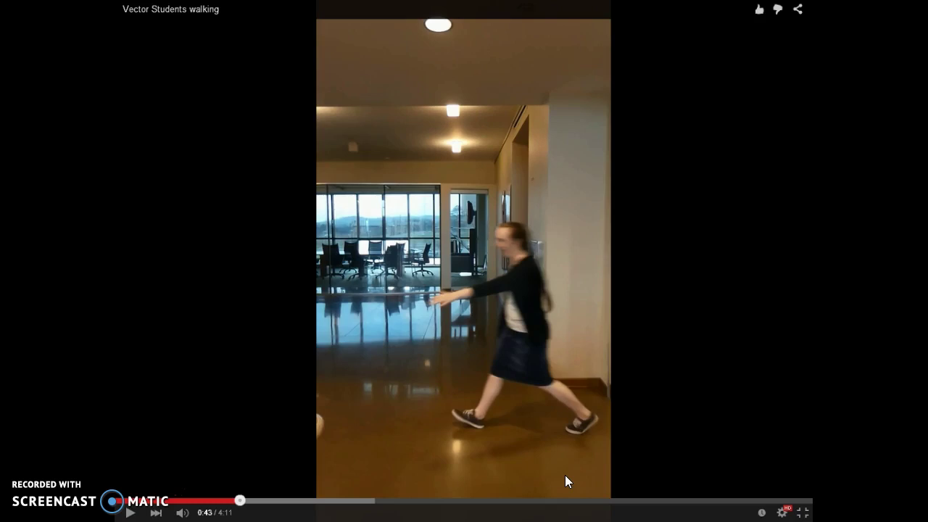
{"action": "key", "text": "Escape"}
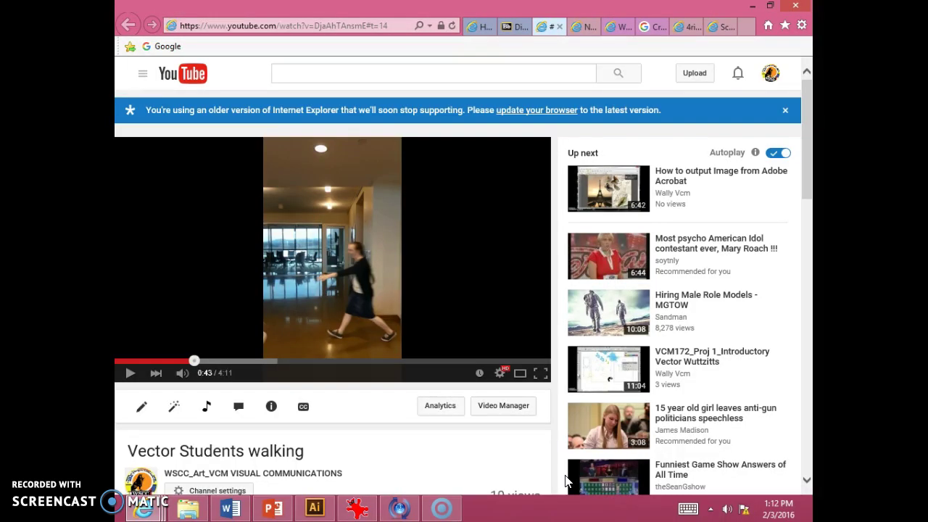
{"action": "mouse_move", "coordinate": [355, 508]}
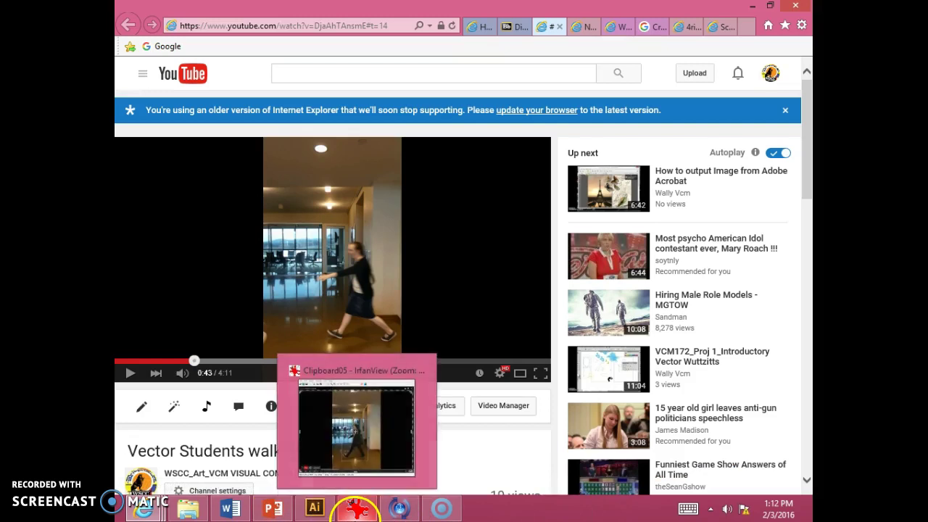
- Paste the captured 0:43 frame into IrfanView as Clipboard06 and select the walking woman
{"action": "left_click", "coordinate": [358, 511]}
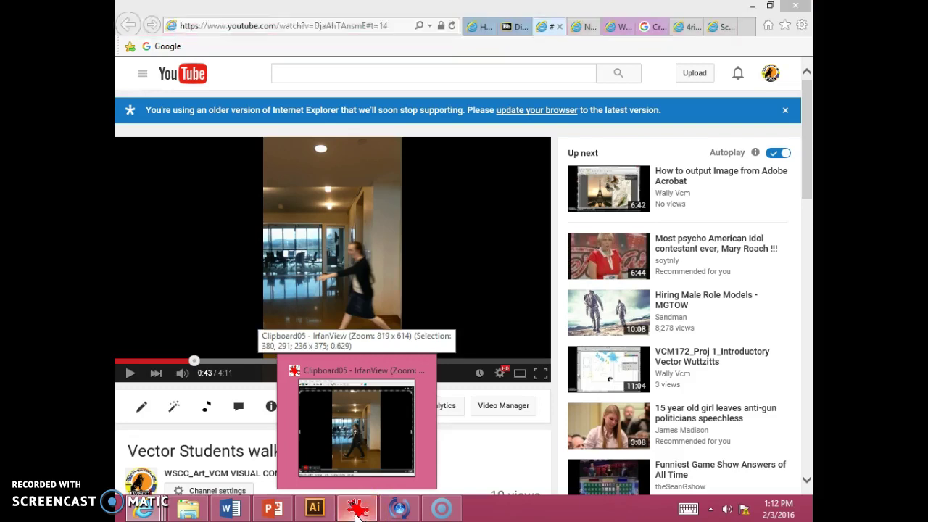
{"action": "left_click", "coordinate": [506, 365]}
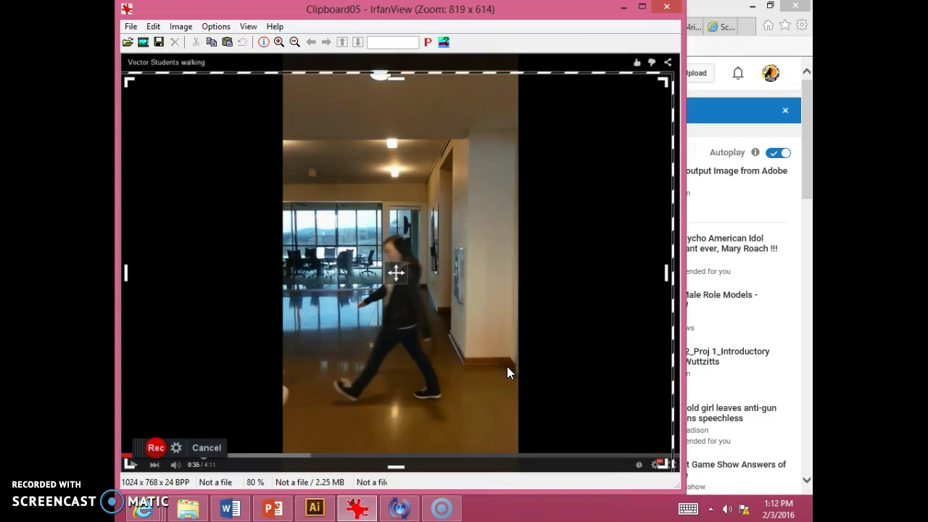
{"action": "left_click", "coordinate": [507, 367]}
{"action": "key", "text": "ctrl+v"}
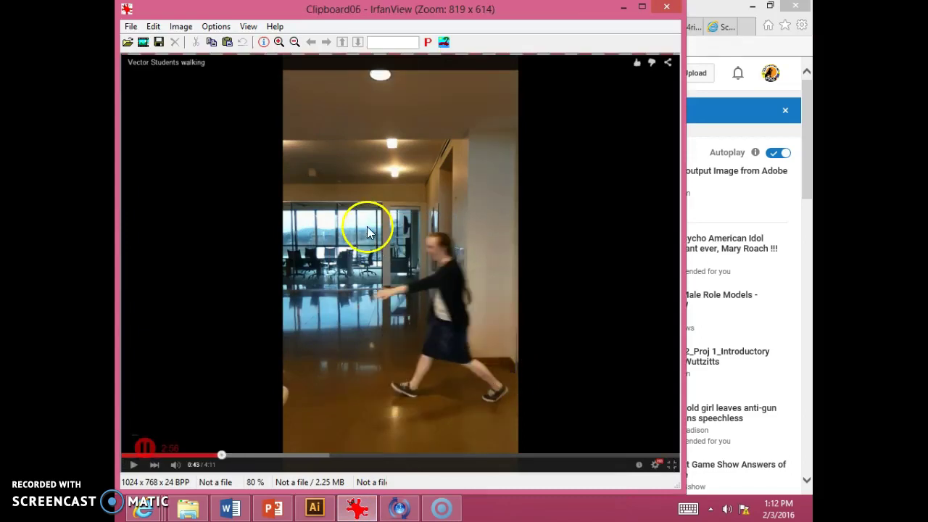
{"action": "left_click_drag", "start_coordinate": [365, 217], "coordinate": [516, 421]}
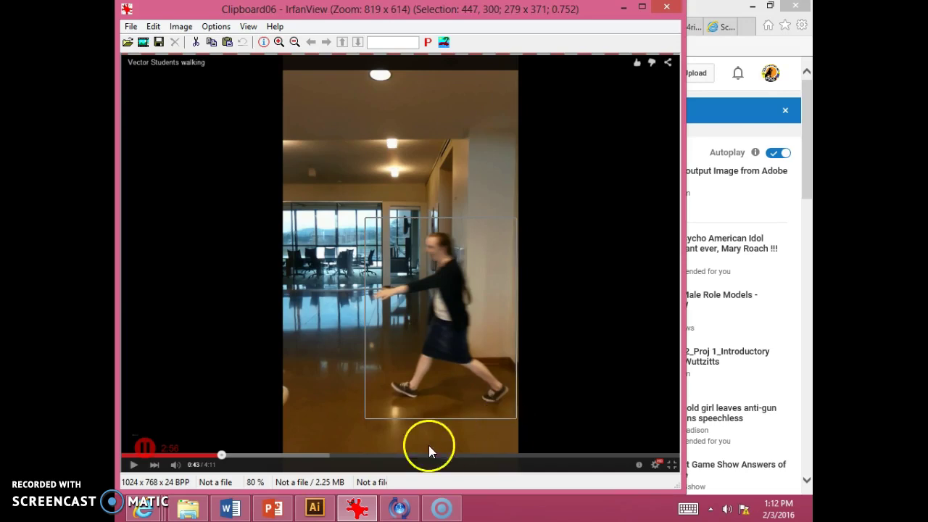
- Unlock Layer 2, paste the walking-woman still at the photo row's right end, then relock
{"action": "left_click", "coordinate": [315, 509]}
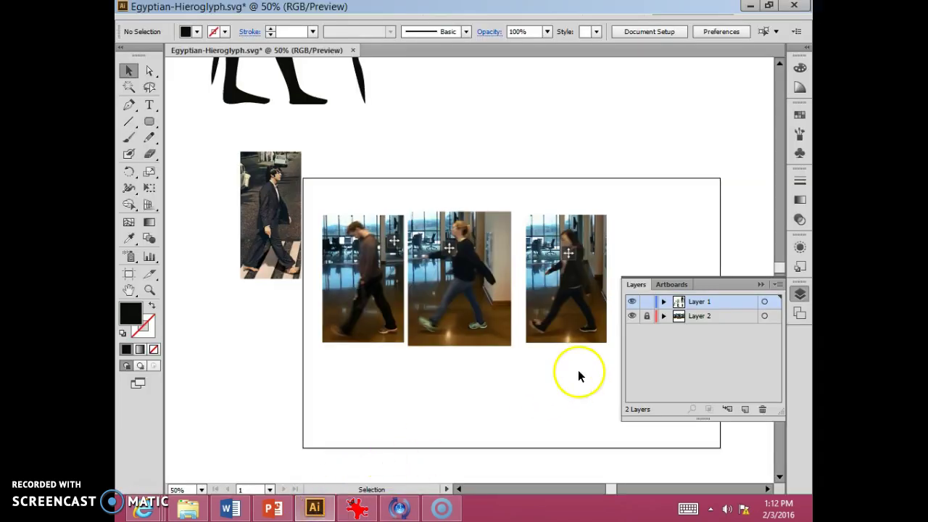
{"action": "left_click", "coordinate": [646, 317]}
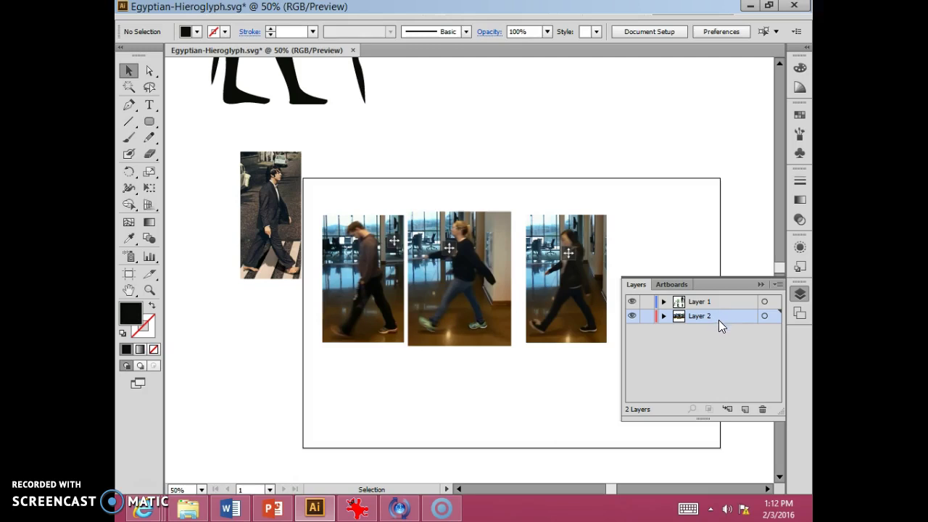
{"action": "key", "text": "ctrl+v"}
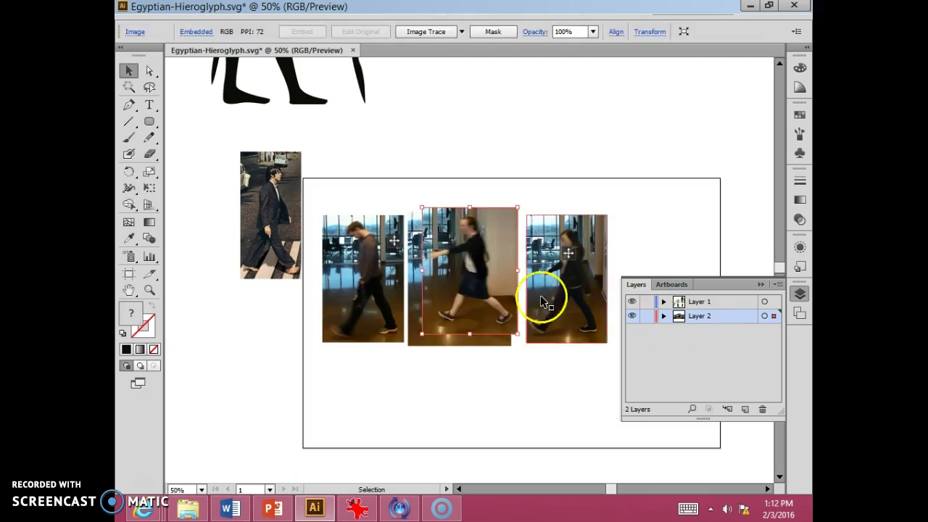
{"action": "left_click_drag", "start_coordinate": [453, 267], "coordinate": [647, 270]}
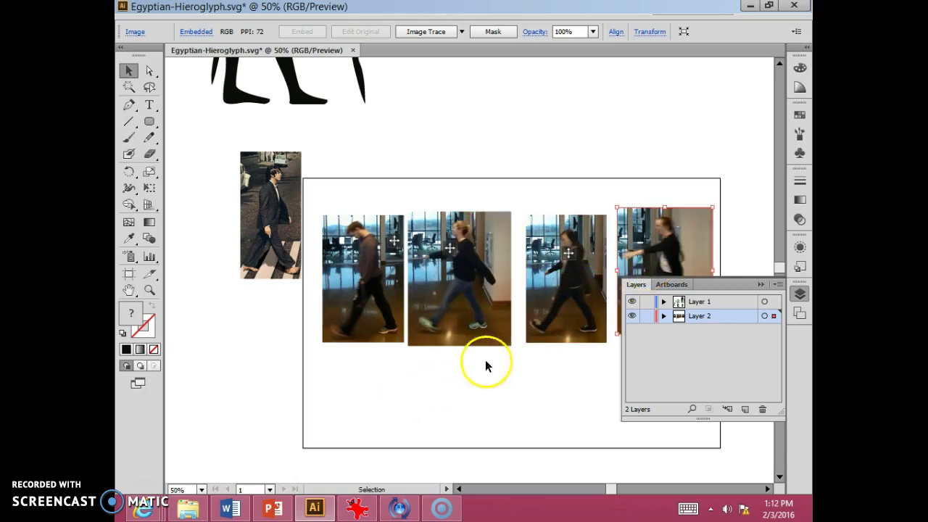
{"action": "left_click_drag", "start_coordinate": [663, 235], "coordinate": [656, 243]}
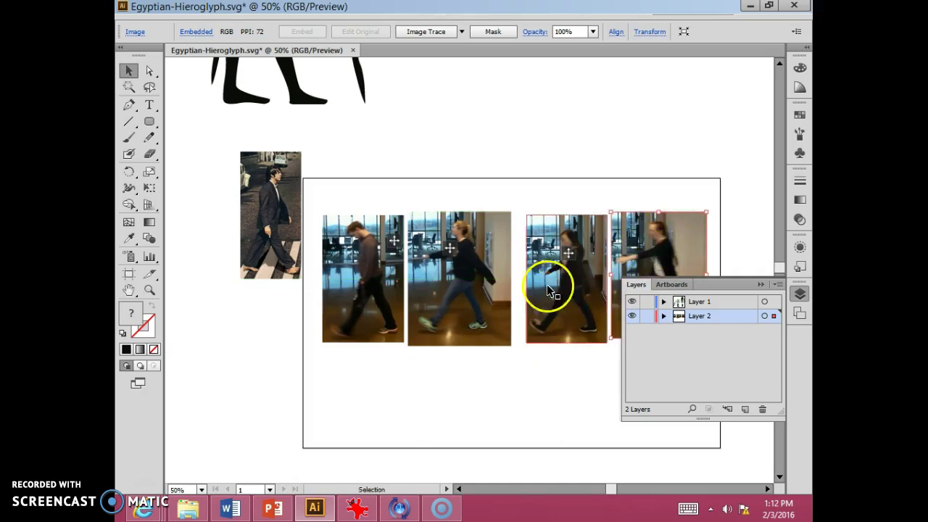
{"action": "left_click", "coordinate": [646, 317]}
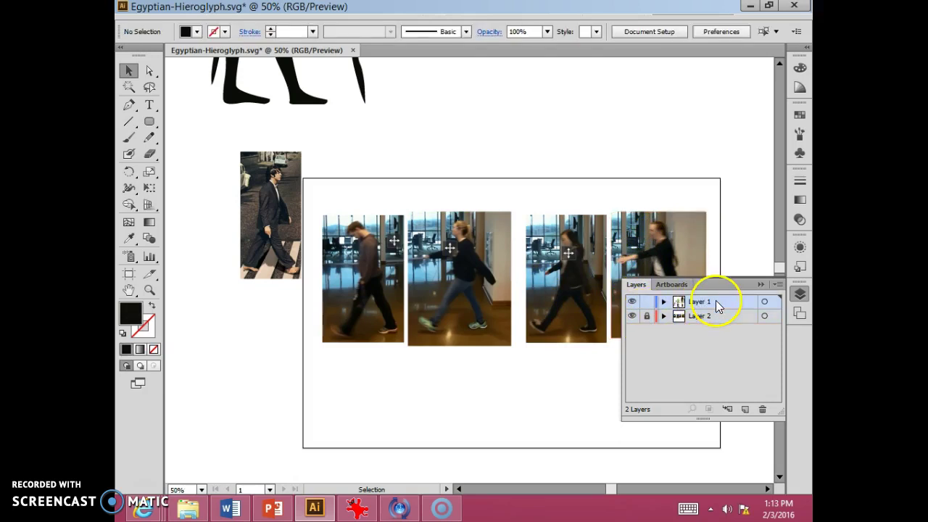
- Zoom with marquees onto the first walking photo, then onto the man's head
{"action": "left_click", "coordinate": [150, 290]}
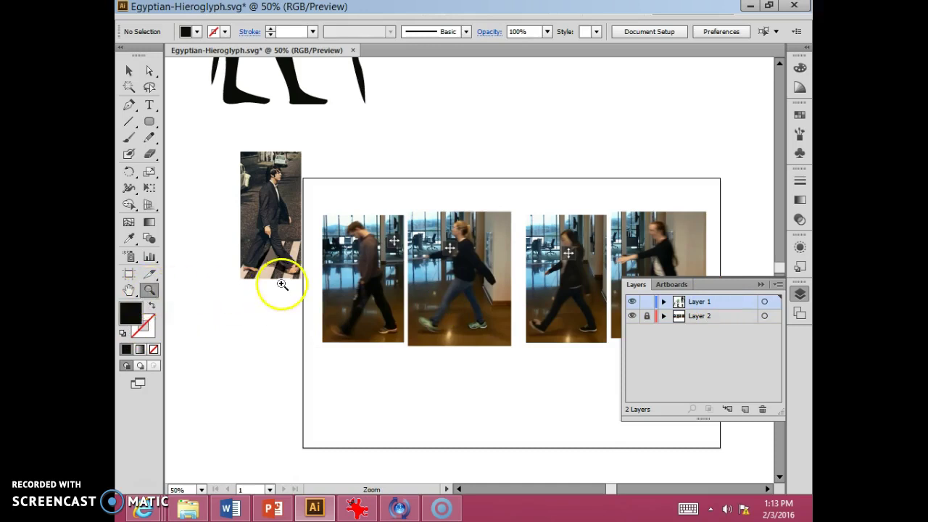
{"action": "left_click_drag", "start_coordinate": [338, 208], "coordinate": [421, 352]}
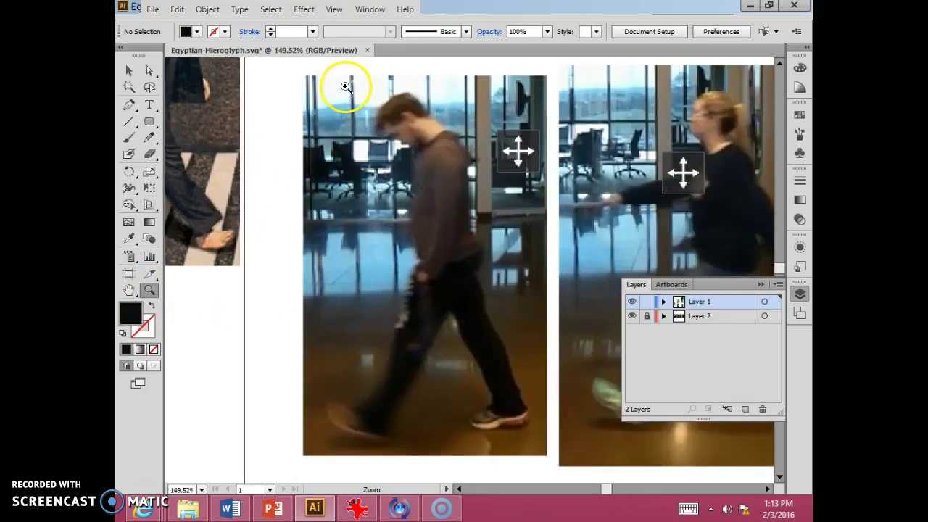
{"action": "left_click_drag", "start_coordinate": [345, 86], "coordinate": [477, 243]}
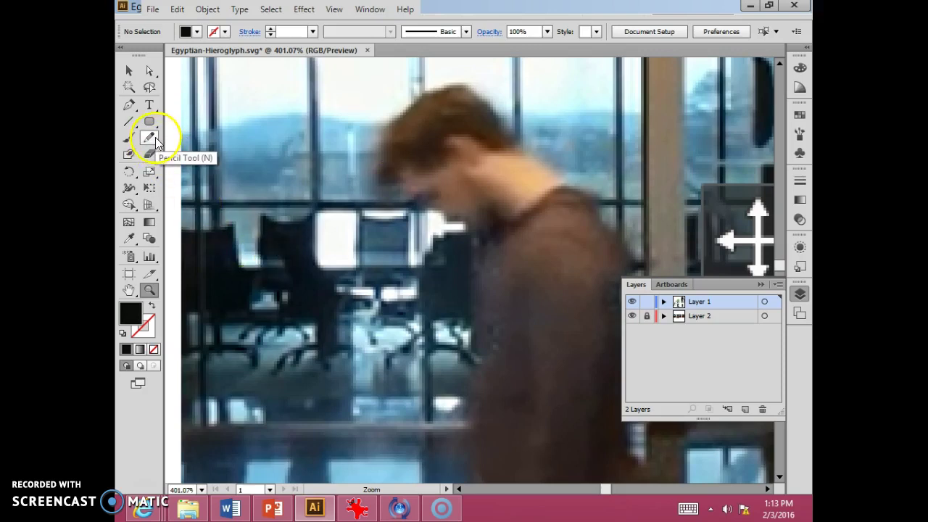
- Zoom out to 300% and set new shapes to no fill with a 1 pt black stroke
{"action": "key", "text": "ctrl+minus"}
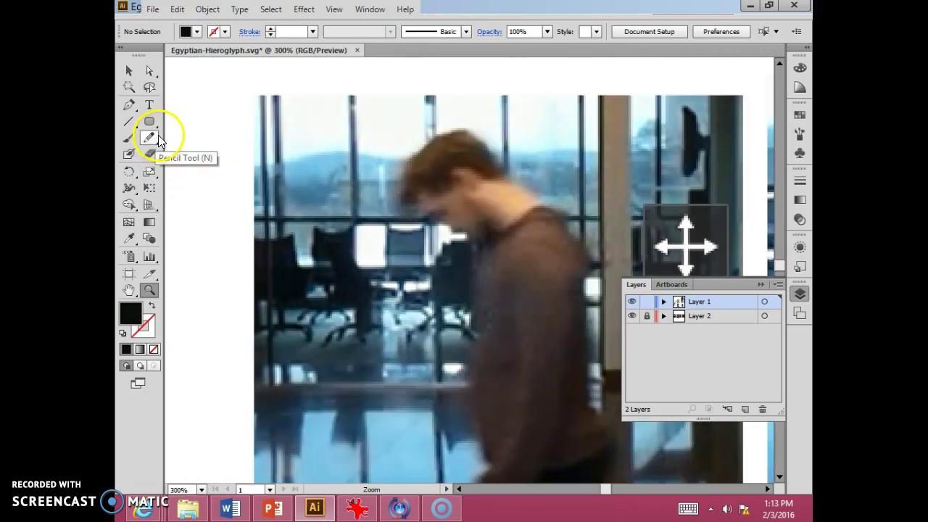
{"action": "left_click", "coordinate": [129, 107]}
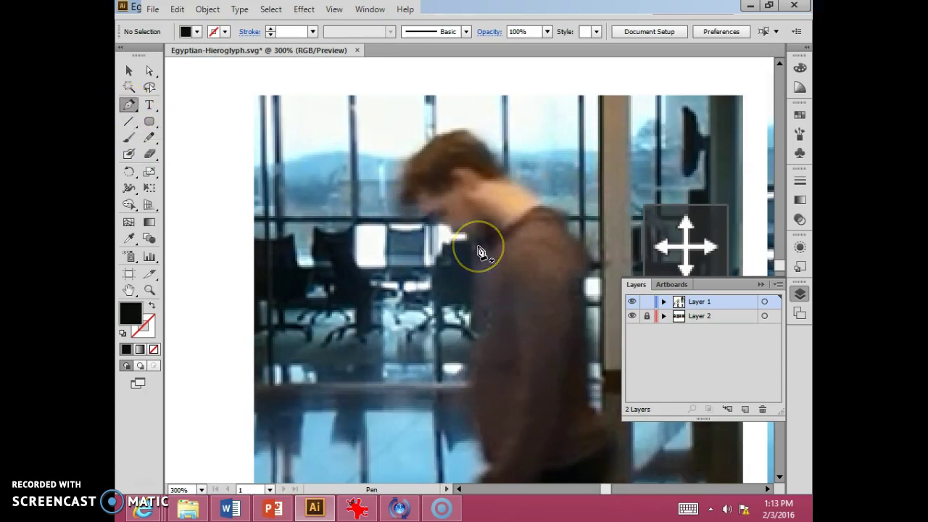
{"action": "left_click", "coordinate": [481, 263]}
{"action": "left_click", "coordinate": [475, 290]}
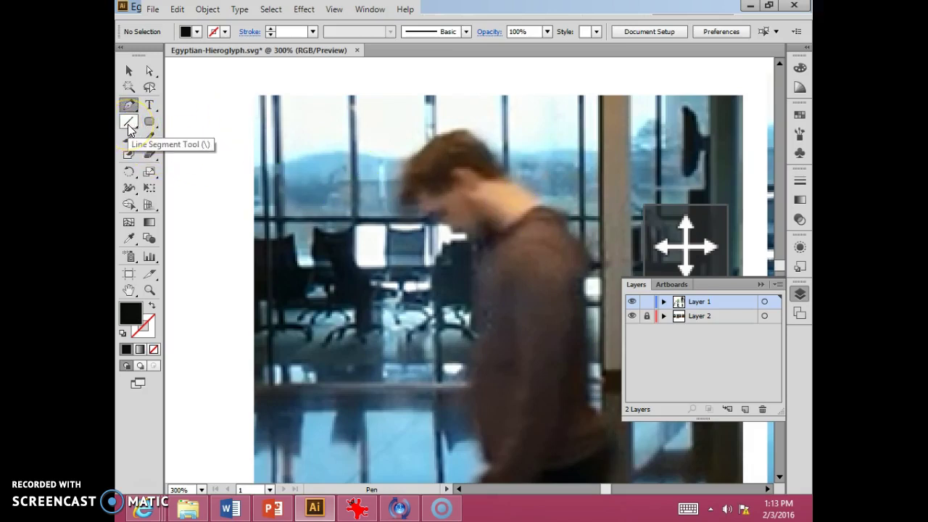
{"action": "left_click", "coordinate": [152, 308]}
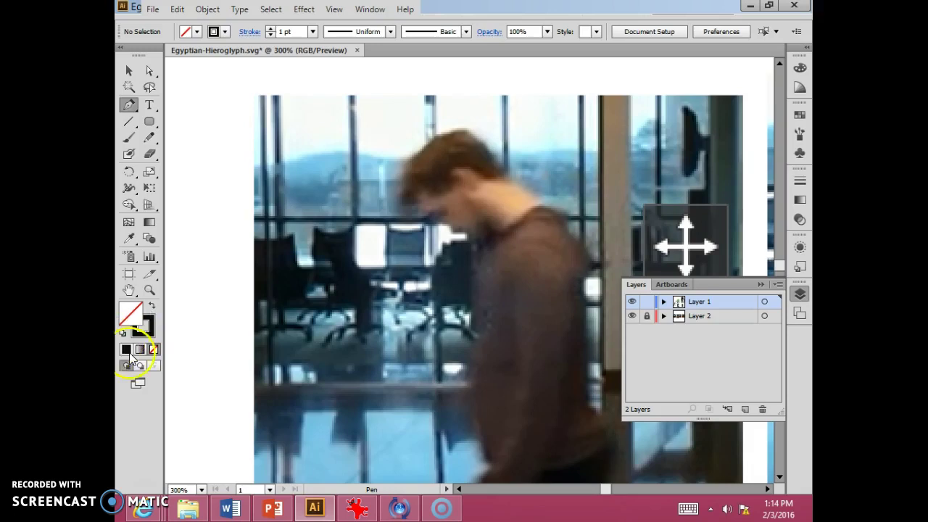
- Draw a thin rounded rectangle, then rotate and move it to lie diagonally along the neck
{"action": "left_click", "coordinate": [125, 269]}
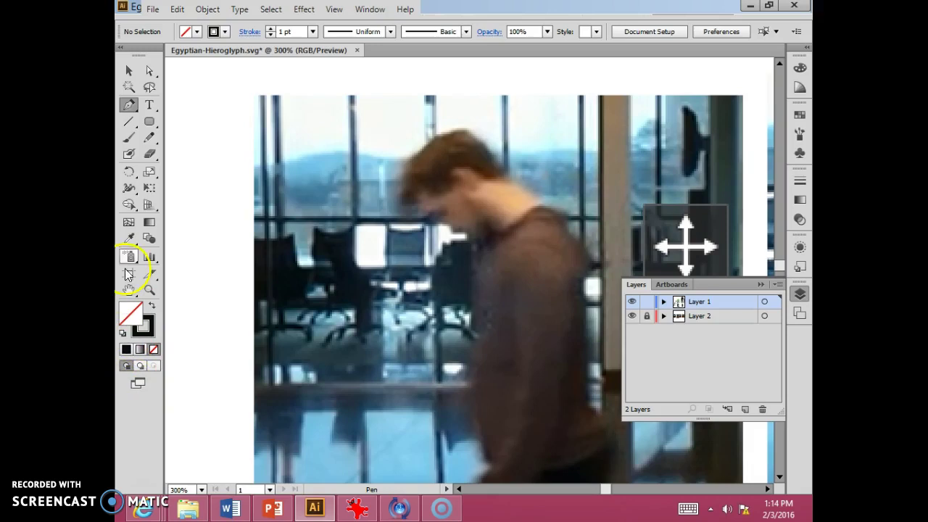
{"action": "left_click", "coordinate": [149, 121]}
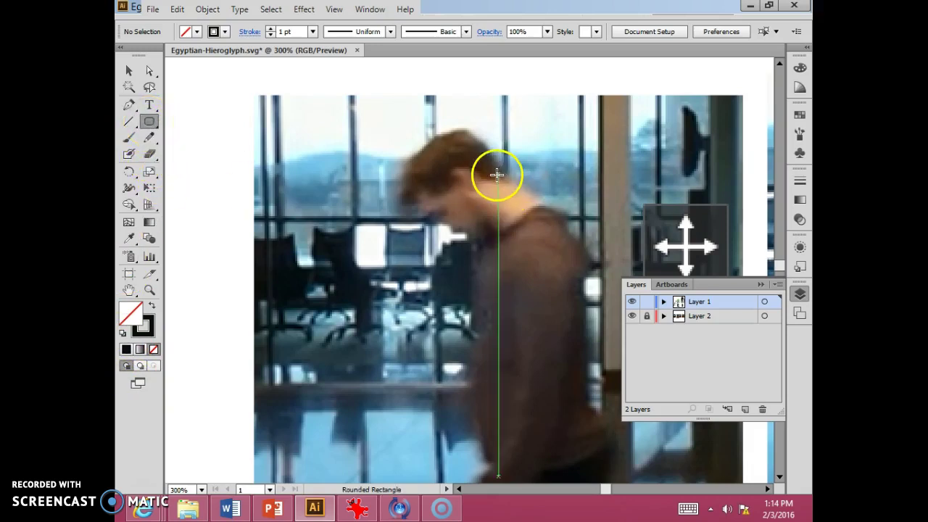
{"action": "left_click_drag", "start_coordinate": [457, 163], "coordinate": [564, 184]}
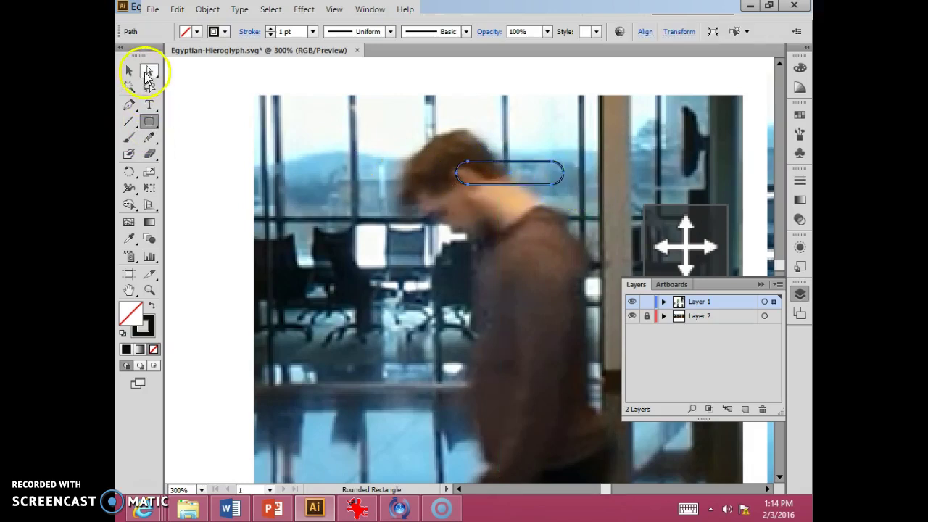
{"action": "left_click", "coordinate": [129, 73]}
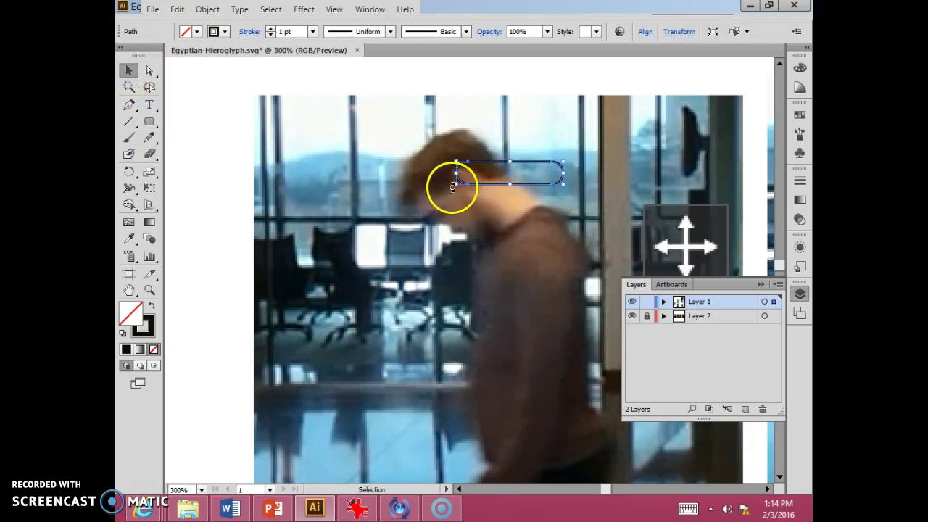
{"action": "left_click_drag", "start_coordinate": [453, 184], "coordinate": [561, 209]}
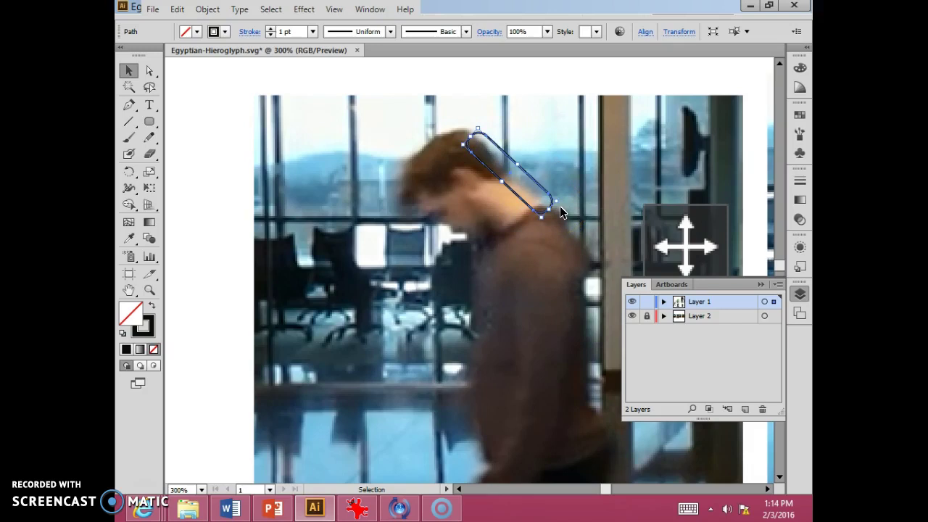
{"action": "left_click", "coordinate": [558, 265]}
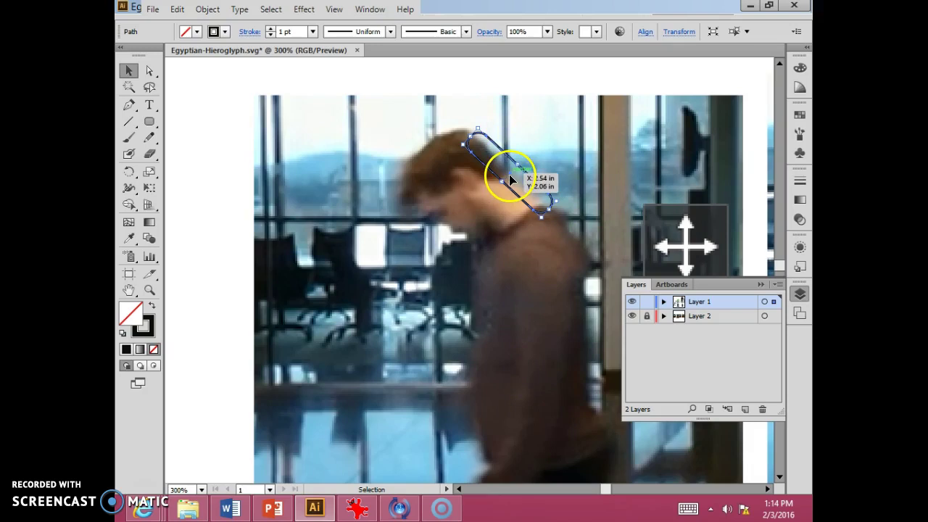
{"action": "left_click_drag", "start_coordinate": [510, 172], "coordinate": [487, 198]}
- Draw an ellipse outlining the back of the man's head
{"action": "left_click", "coordinate": [149, 122]}
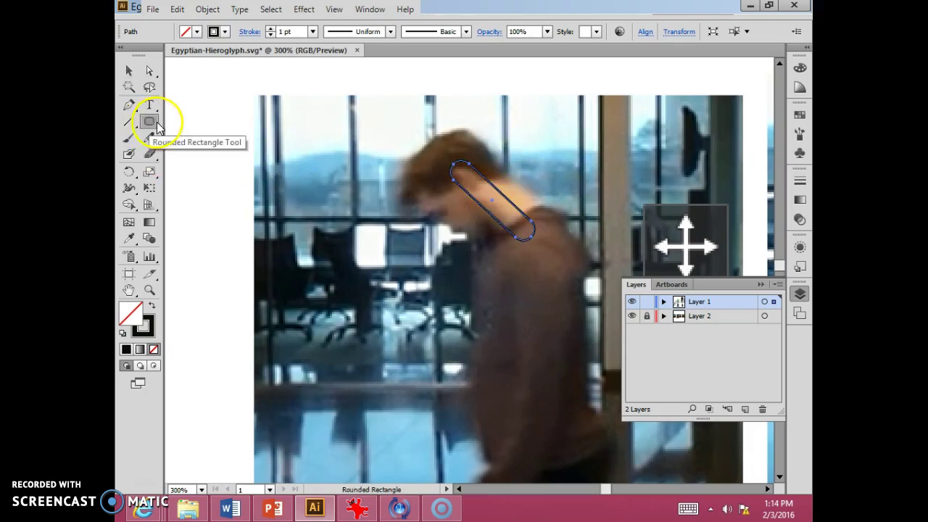
{"action": "left_click_drag", "start_coordinate": [151, 123], "coordinate": [203, 152]}
{"action": "left_click_drag", "start_coordinate": [410, 156], "coordinate": [486, 220]}
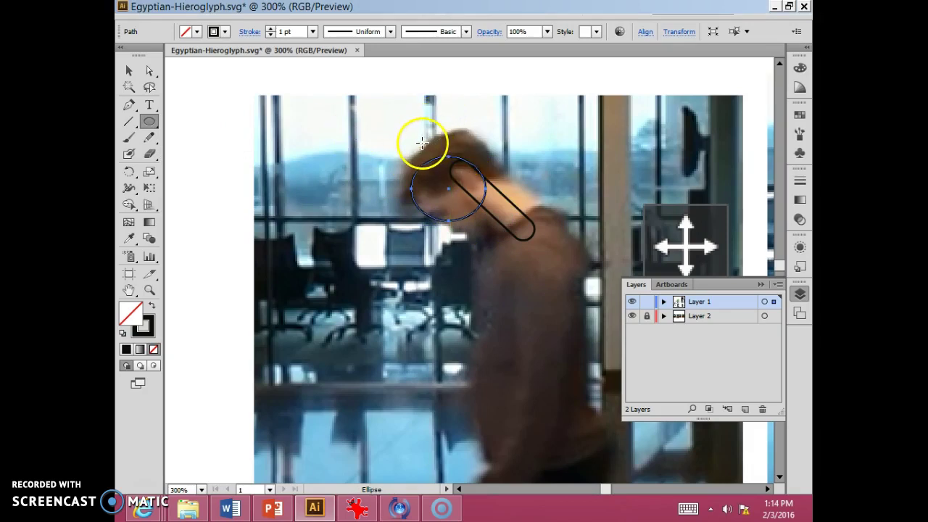
- Add ellipses over the top of the head, the shoulder, the lower torso and the hand
{"action": "left_click_drag", "start_coordinate": [426, 145], "coordinate": [452, 164]}
{"action": "left_click", "coordinate": [128, 71]}
{"action": "scroll", "coordinate": [555, 298], "scroll_direction": "down", "scroll_amount": 2}
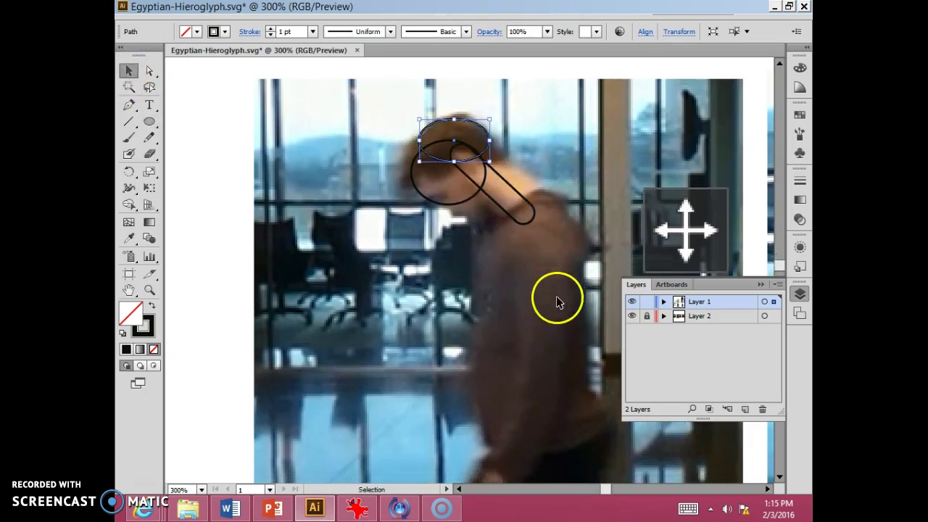
{"action": "left_click", "coordinate": [149, 121]}
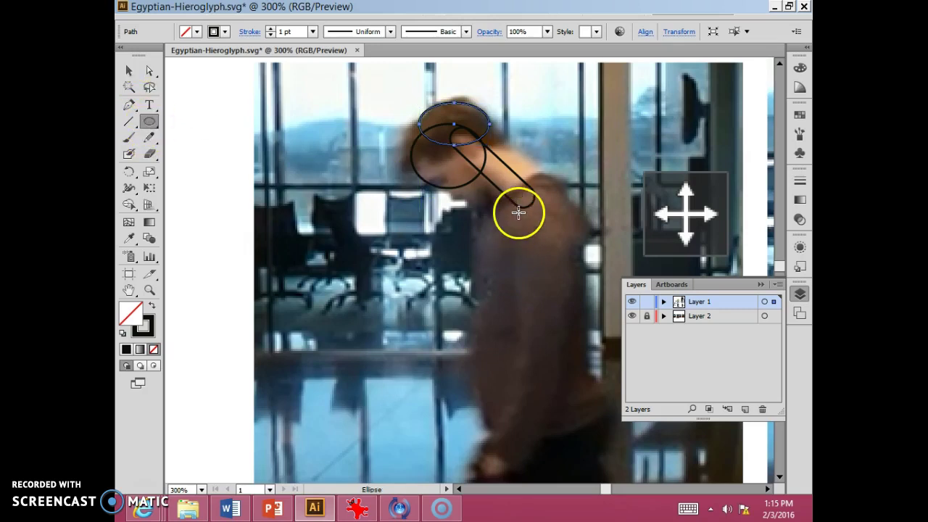
{"action": "mouse_move", "coordinate": [518, 212]}
{"action": "left_mouse_down"}
{"action": "mouse_move", "coordinate": [563, 257]}
{"action": "mouse_move", "coordinate": [558, 267]}
{"action": "left_mouse_up"}
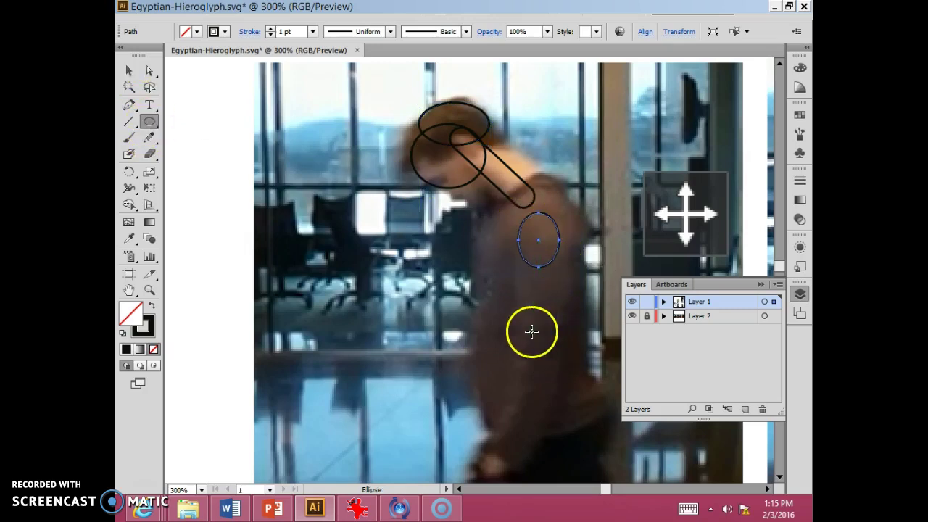
{"action": "left_click_drag", "start_coordinate": [537, 338], "coordinate": [555, 366]}
{"action": "scroll", "coordinate": [555, 366], "scroll_direction": "down", "scroll_amount": 4}
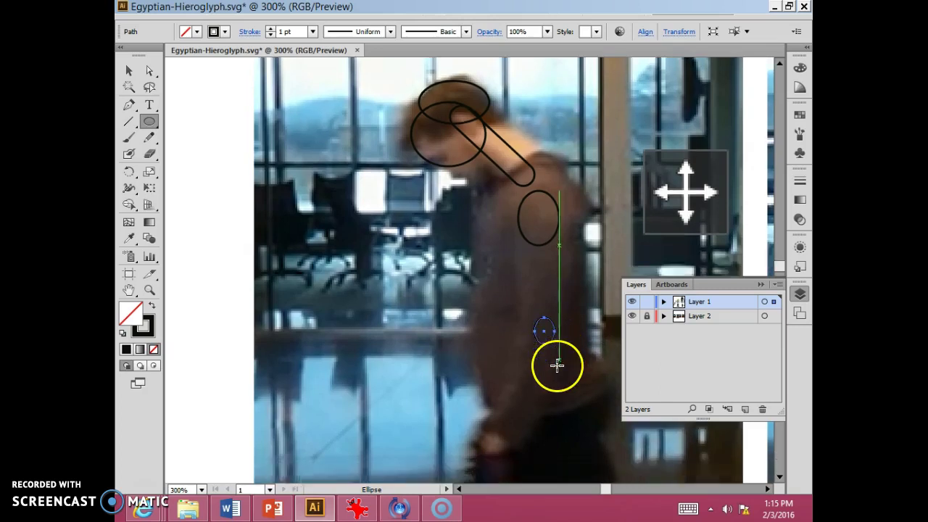
{"action": "left_click_drag", "start_coordinate": [492, 384], "coordinate": [513, 404]}
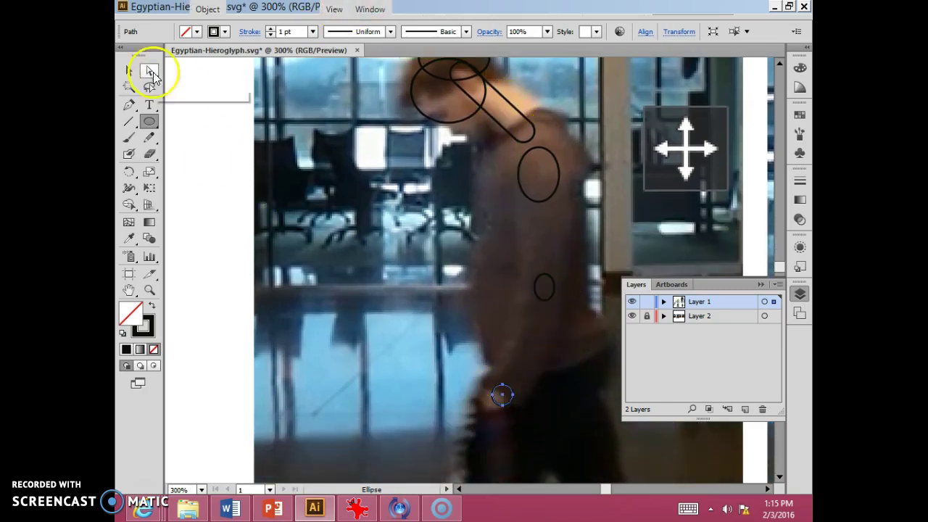
- Duplicate the neck capsule and rotate it into an upper arm between shoulder and elbow
{"action": "left_click", "coordinate": [128, 71]}
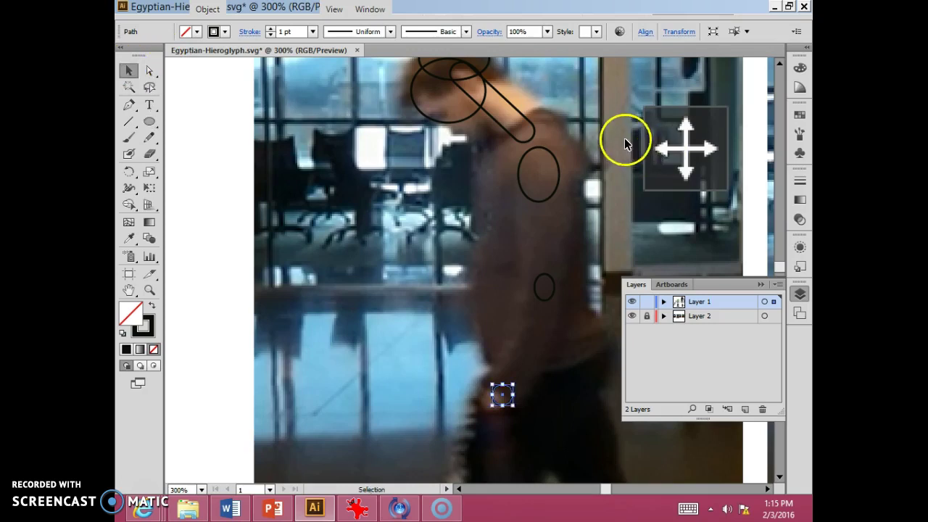
{"action": "left_click", "coordinate": [512, 136]}
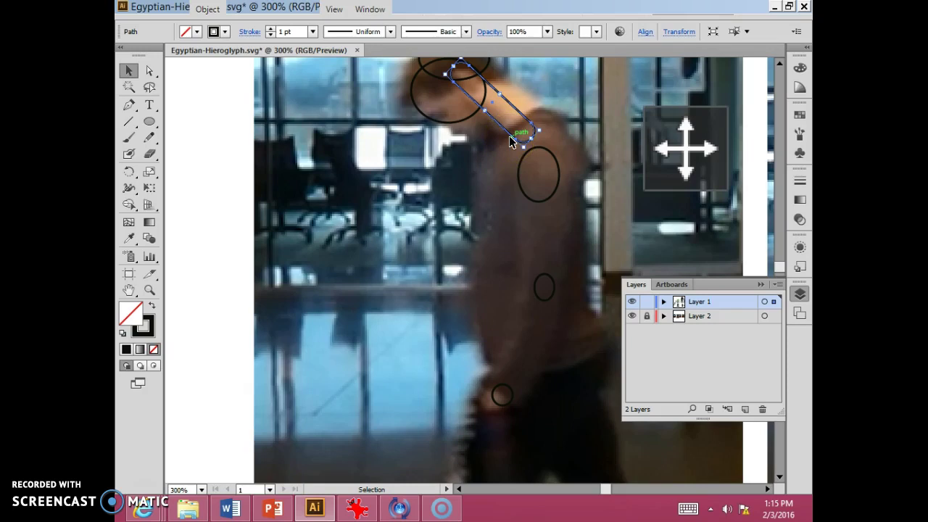
{"action": "left_click_drag", "start_coordinate": [509, 136], "coordinate": [508, 137]}
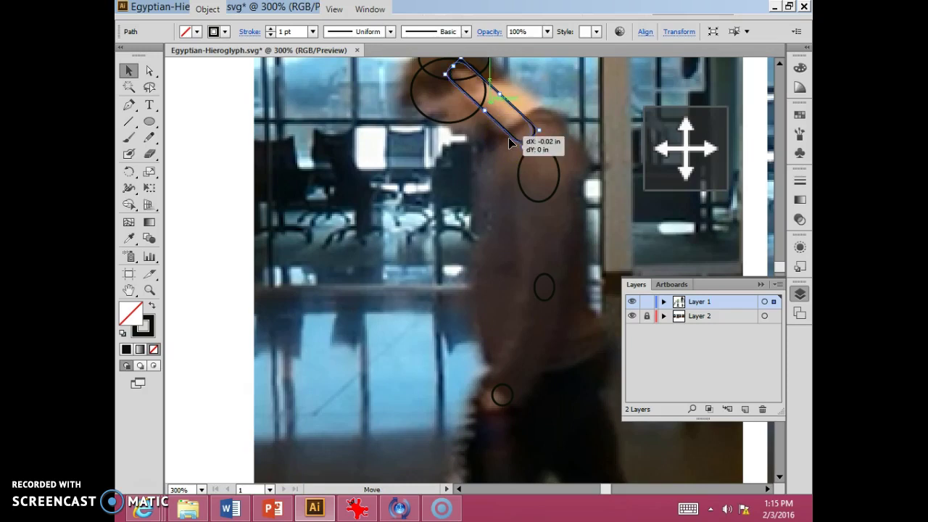
{"action": "left_click_drag", "start_coordinate": [508, 137], "coordinate": [557, 260]}
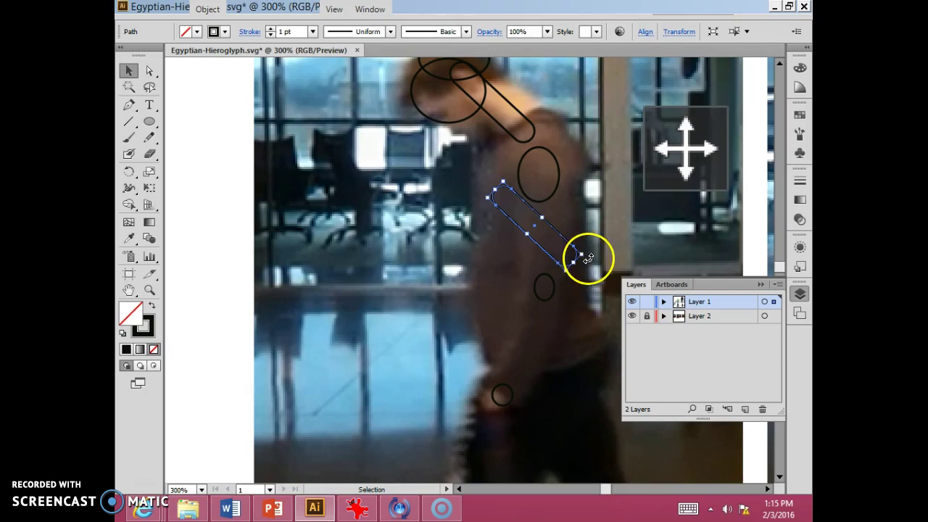
{"action": "left_click_drag", "start_coordinate": [584, 255], "coordinate": [509, 123]}
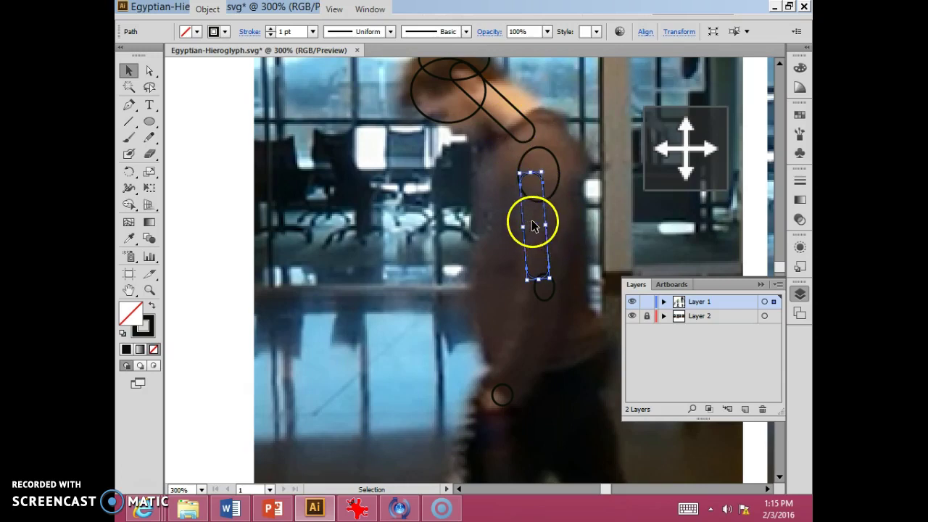
{"action": "left_click_drag", "start_coordinate": [534, 226], "coordinate": [542, 230]}
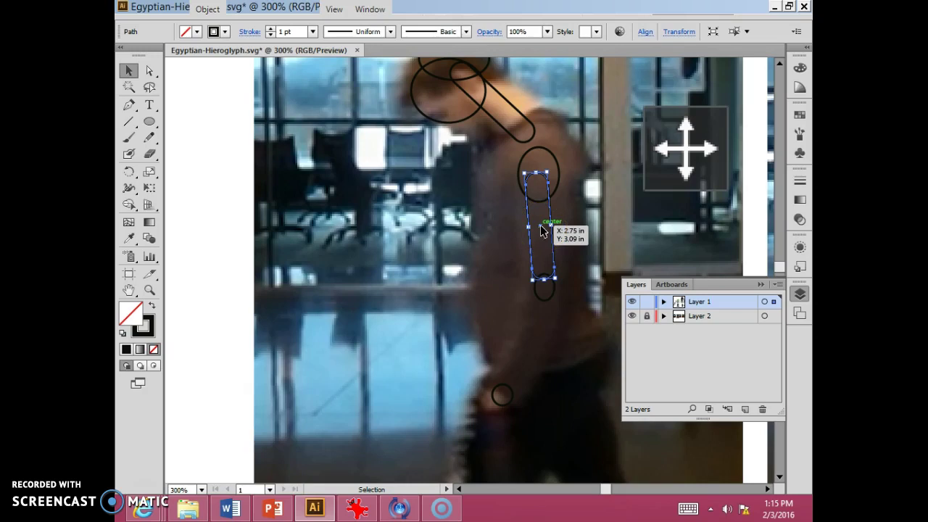
- Duplicate the upper-arm capsule below the elbow and angle it as the forearm toward the hand
{"action": "left_click_drag", "start_coordinate": [543, 230], "coordinate": [512, 339]}
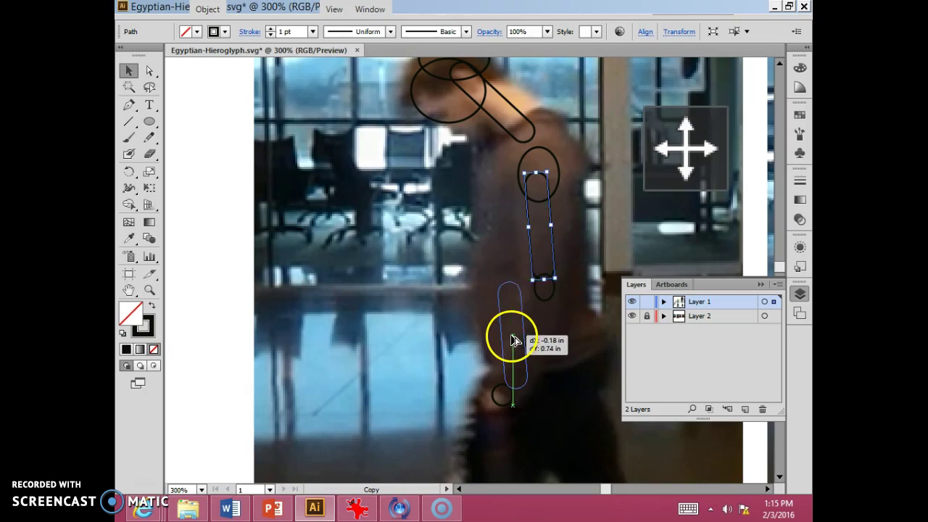
{"action": "left_click_drag", "start_coordinate": [511, 341], "coordinate": [512, 339]}
{"action": "left_click_drag", "start_coordinate": [524, 280], "coordinate": [549, 296]}
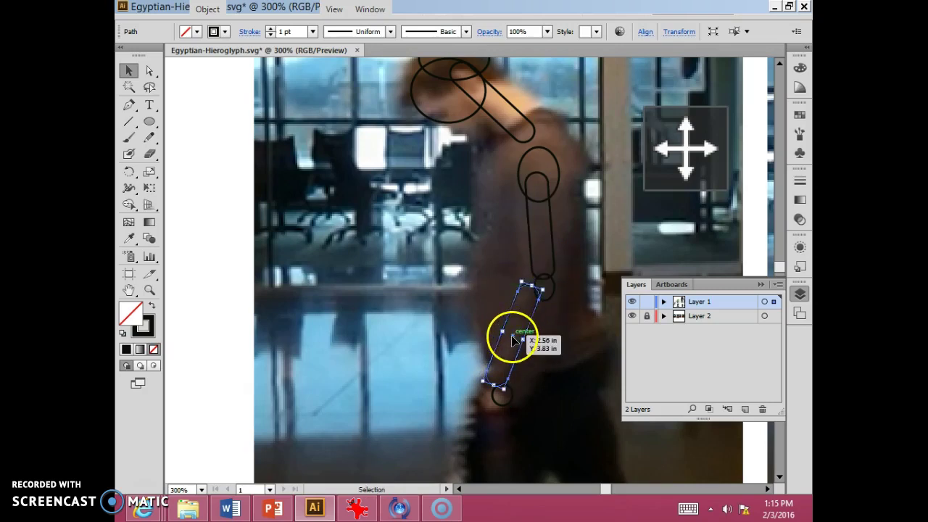
{"action": "left_click_drag", "start_coordinate": [512, 340], "coordinate": [523, 339]}
{"action": "scroll", "coordinate": [528, 313], "scroll_direction": "down", "scroll_amount": 2}
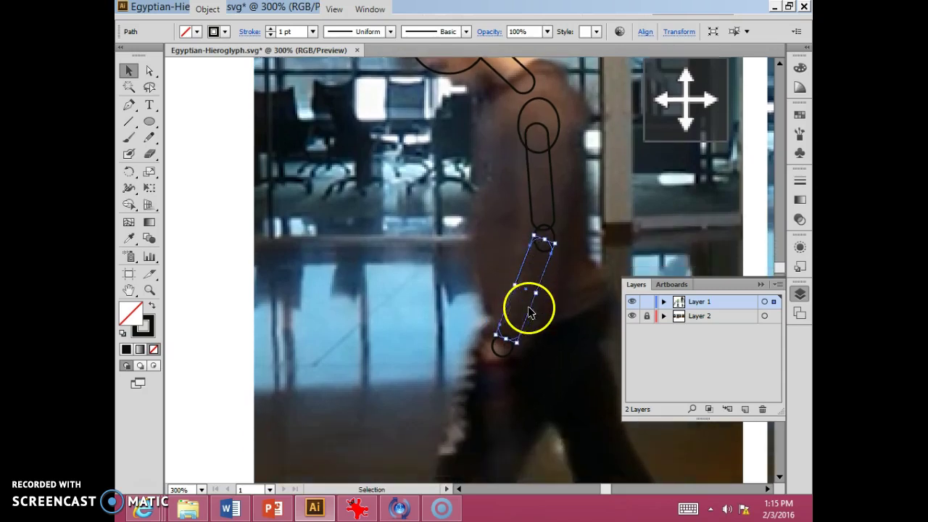
{"action": "scroll", "coordinate": [527, 313], "scroll_direction": "down", "scroll_amount": 3}
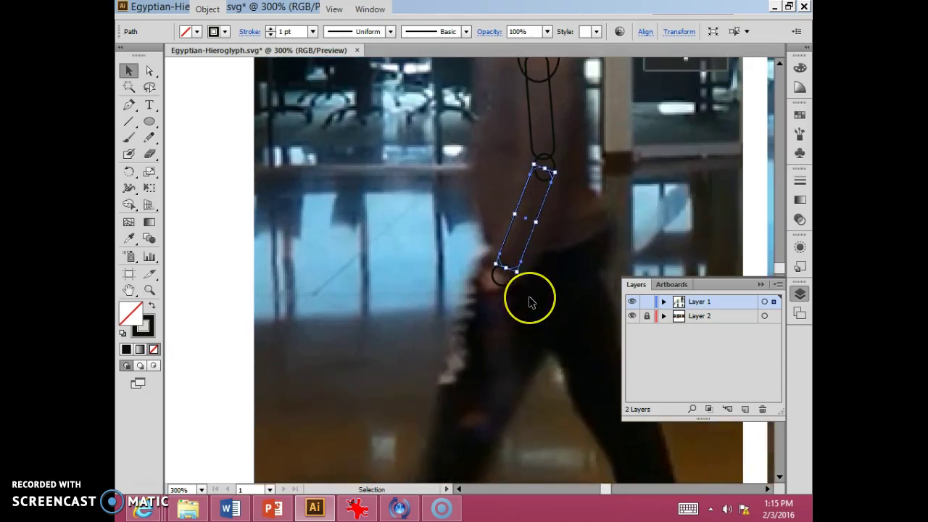
{"action": "scroll", "coordinate": [530, 301], "scroll_direction": "up", "scroll_amount": 3}
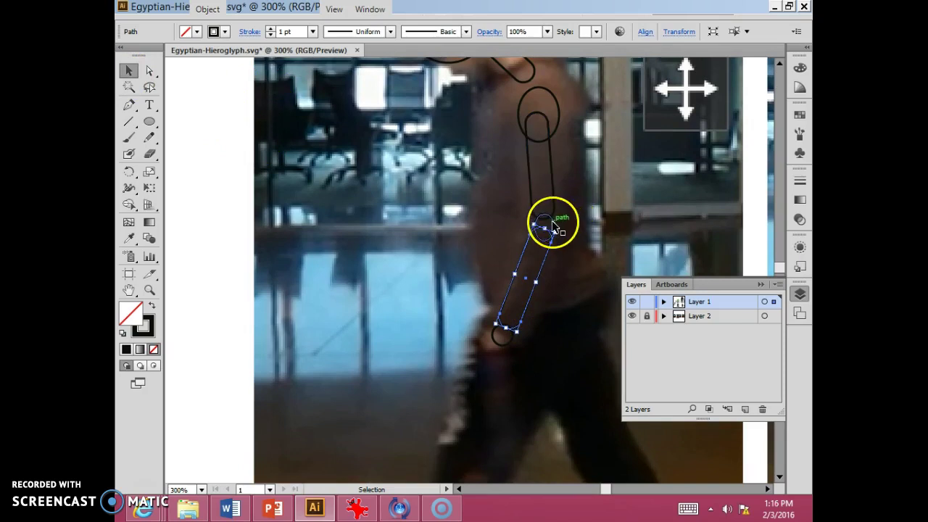
- Copy the joint circle and forearm capsule onto the leg and enlarge them to about 0.64 by 1.35 in
{"action": "left_click_drag", "start_coordinate": [553, 220], "coordinate": [549, 260]}
{"action": "left_click", "coordinate": [547, 261], "text": "shift"}
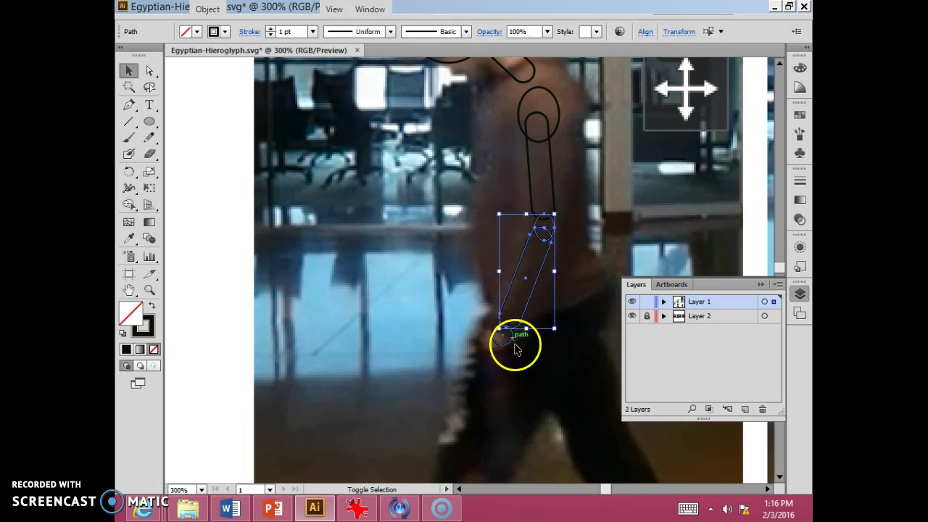
{"action": "scroll", "coordinate": [530, 299], "scroll_direction": "down", "scroll_amount": 5}
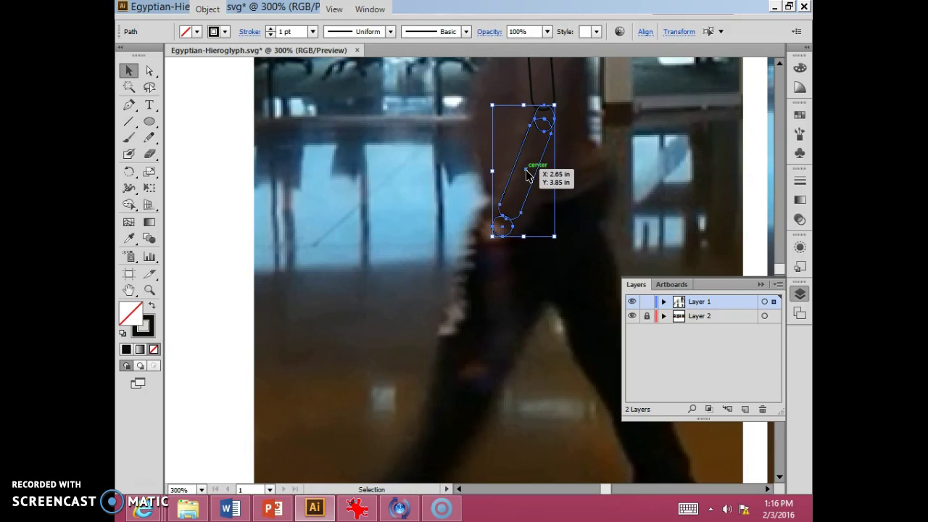
{"action": "left_click_drag", "start_coordinate": [528, 176], "coordinate": [528, 253]}
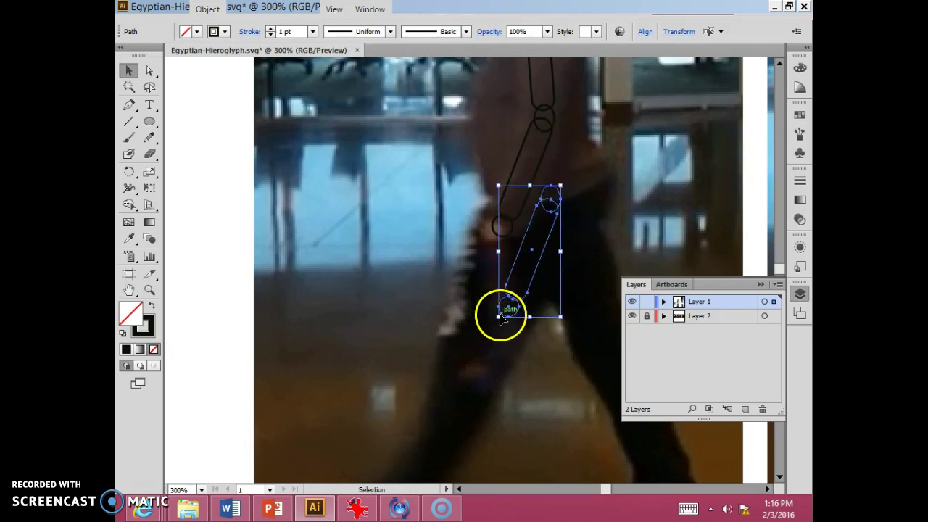
{"action": "left_click_drag", "start_coordinate": [500, 317], "coordinate": [418, 385]}
- Scroll down to view the new thigh capsule along the leg
{"action": "scroll", "coordinate": [425, 356], "scroll_direction": "down", "scroll_amount": 3}
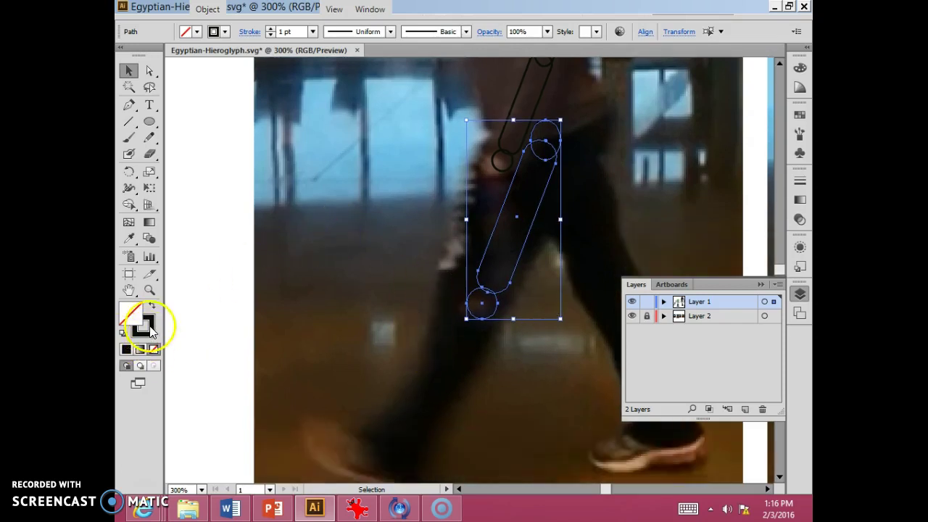
- Give the thigh capsule and its joint circles a bright green 6FE900 stroke
{"action": "left_click", "coordinate": [148, 328]}
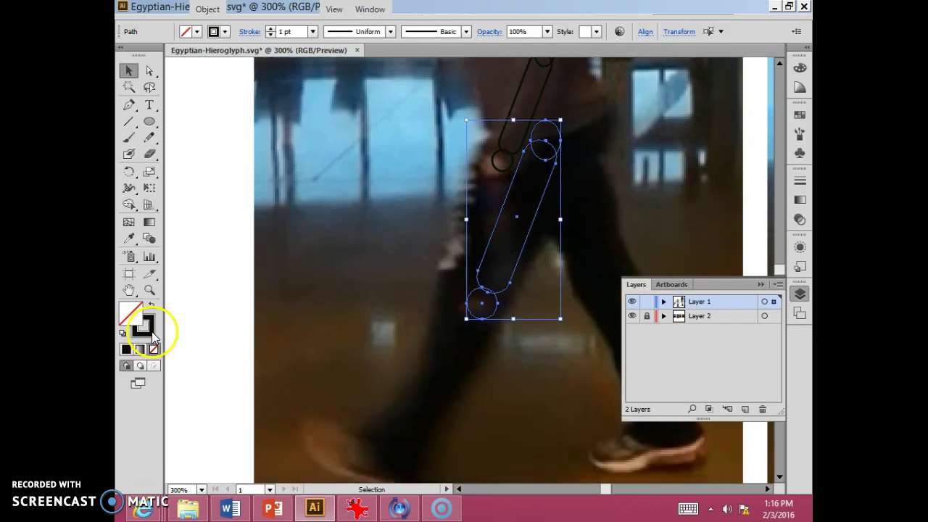
{"action": "left_click", "coordinate": [224, 32]}
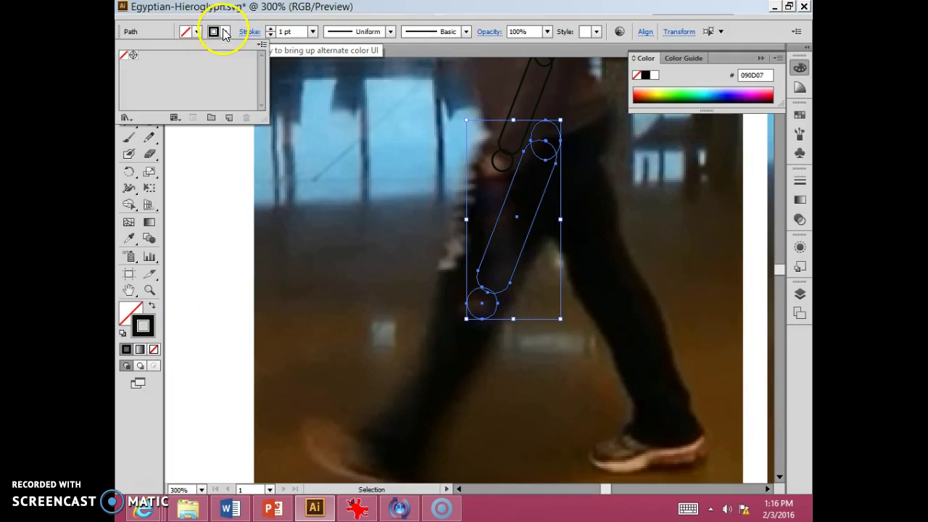
{"action": "left_click", "coordinate": [672, 87]}
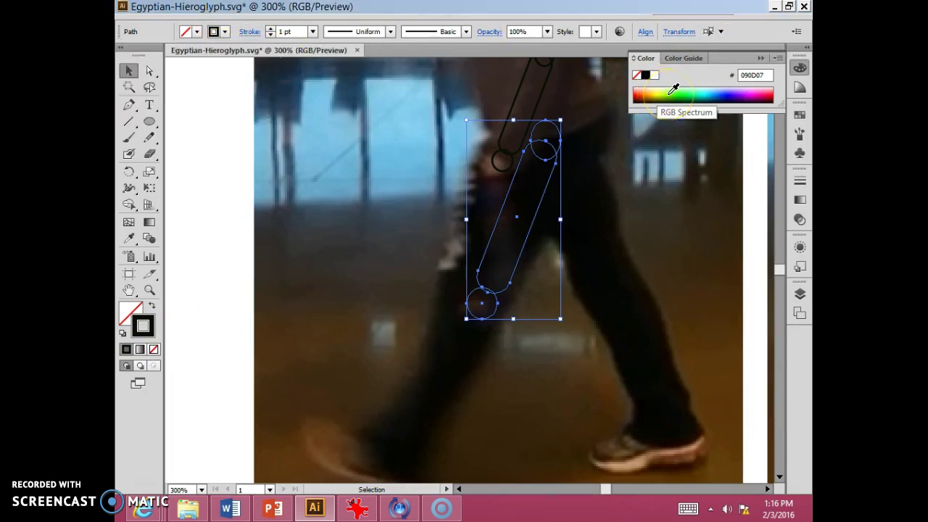
{"action": "left_click", "coordinate": [672, 89]}
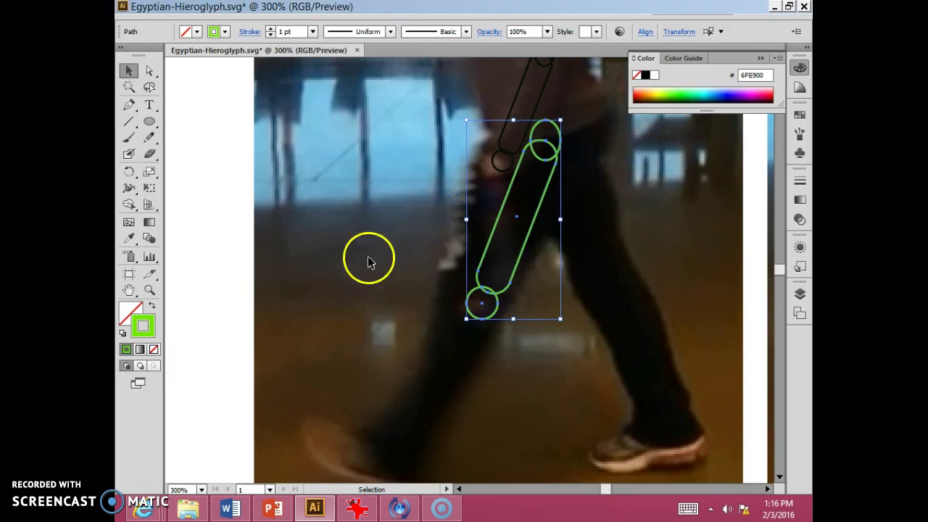
{"action": "scroll", "coordinate": [442, 315], "scroll_direction": "down", "scroll_amount": 1}
{"action": "scroll", "coordinate": [445, 317], "scroll_direction": "up", "scroll_amount": 1}
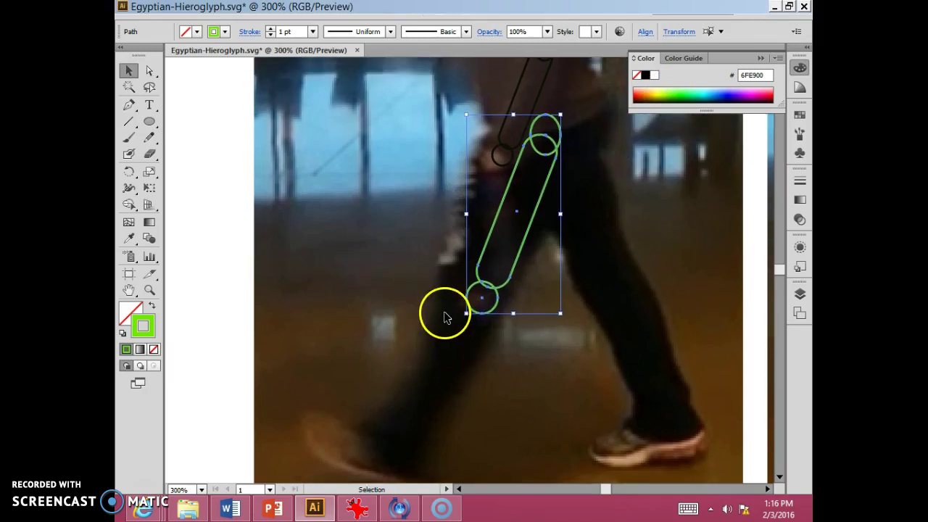
{"action": "scroll", "coordinate": [445, 316], "scroll_direction": "down", "scroll_amount": 4}
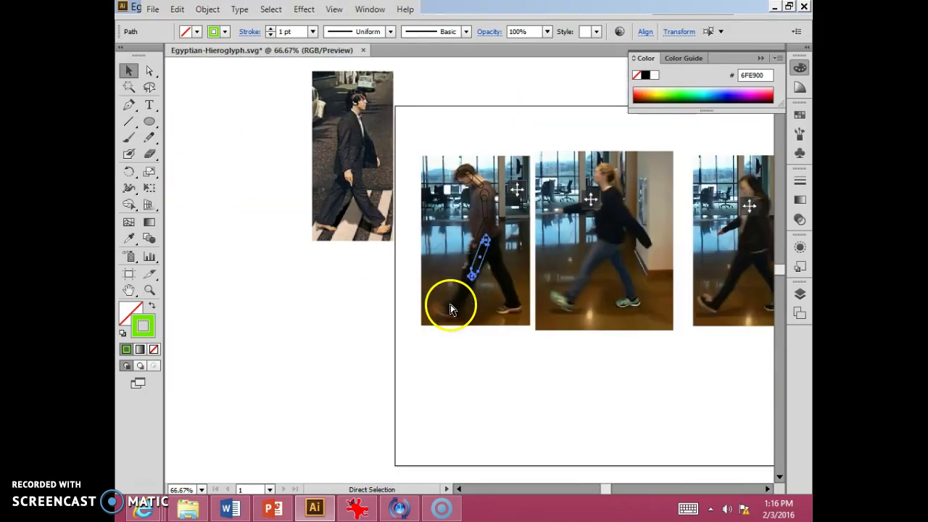
- Hide Layer 2 with the walking photos and deselect the green limb shape
{"action": "key", "text": "v"}
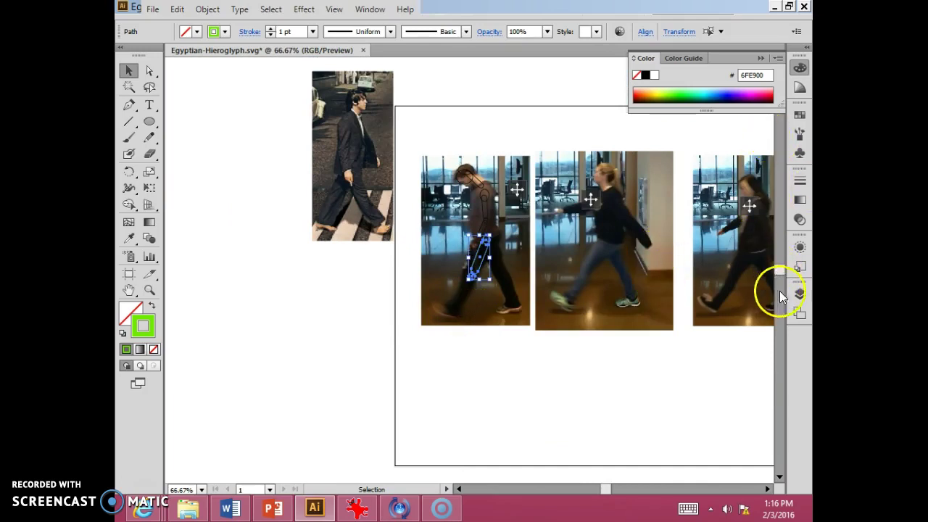
{"action": "left_click", "coordinate": [802, 299]}
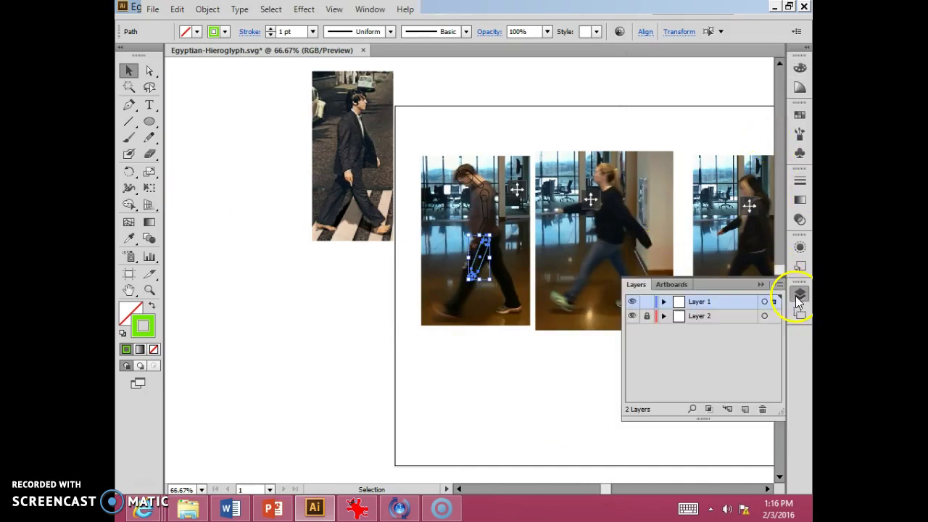
{"action": "left_click", "coordinate": [631, 317]}
{"action": "left_click", "coordinate": [480, 354]}
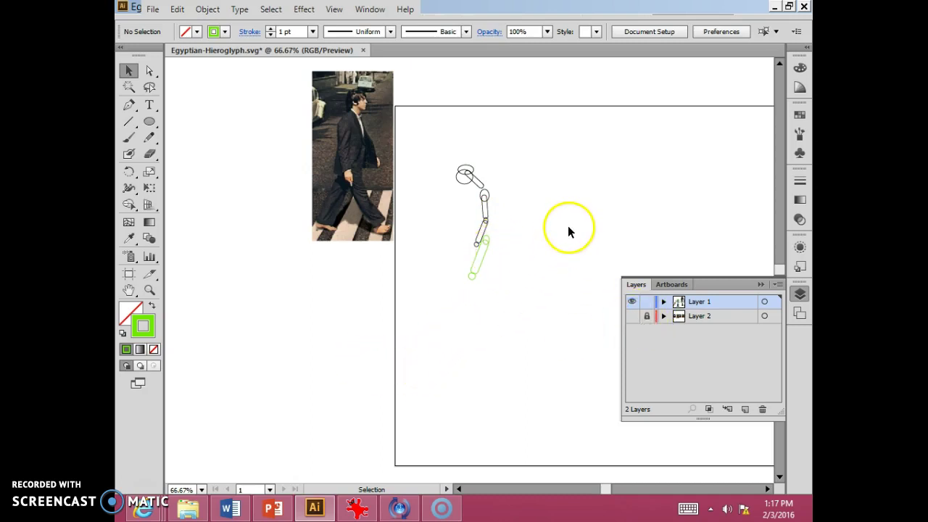
{"action": "left_click_drag", "start_coordinate": [568, 226], "coordinate": [385, 207]}
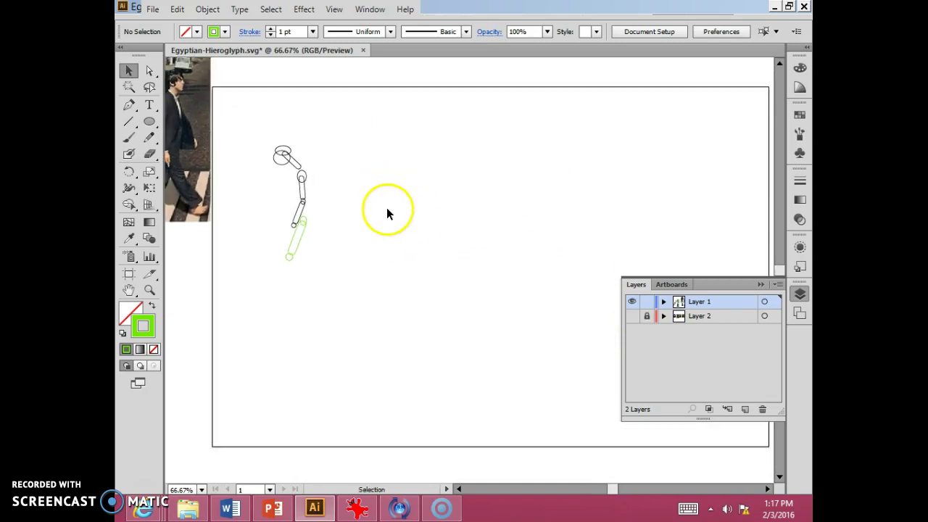